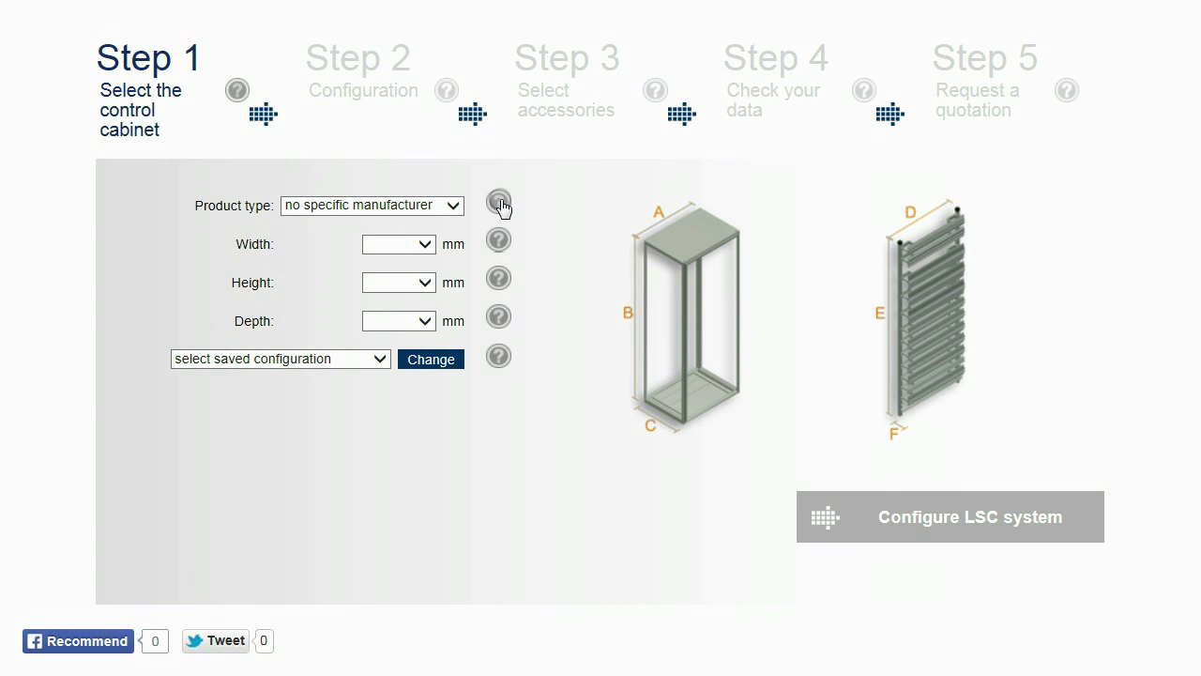
Choose the Lohmeier RS control cabinet with a width of 1000 mm, height of 1800 mm and depth of 600 mm.
mouse_move(500, 206)
click(456, 204)
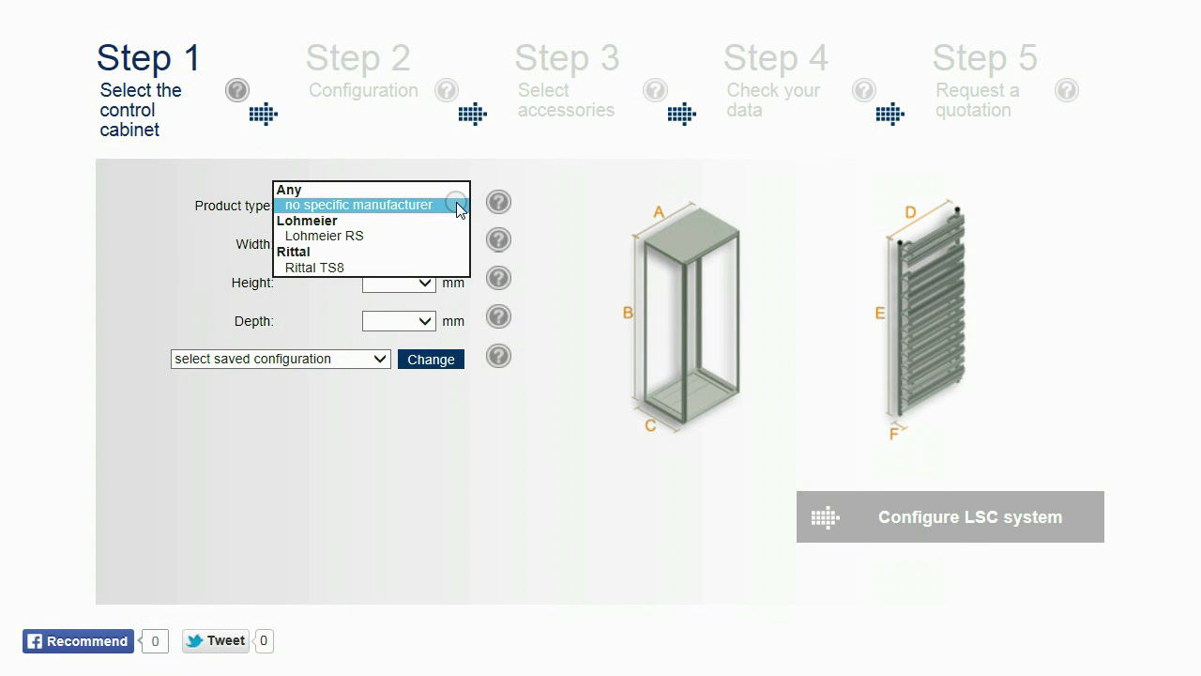
click(413, 235)
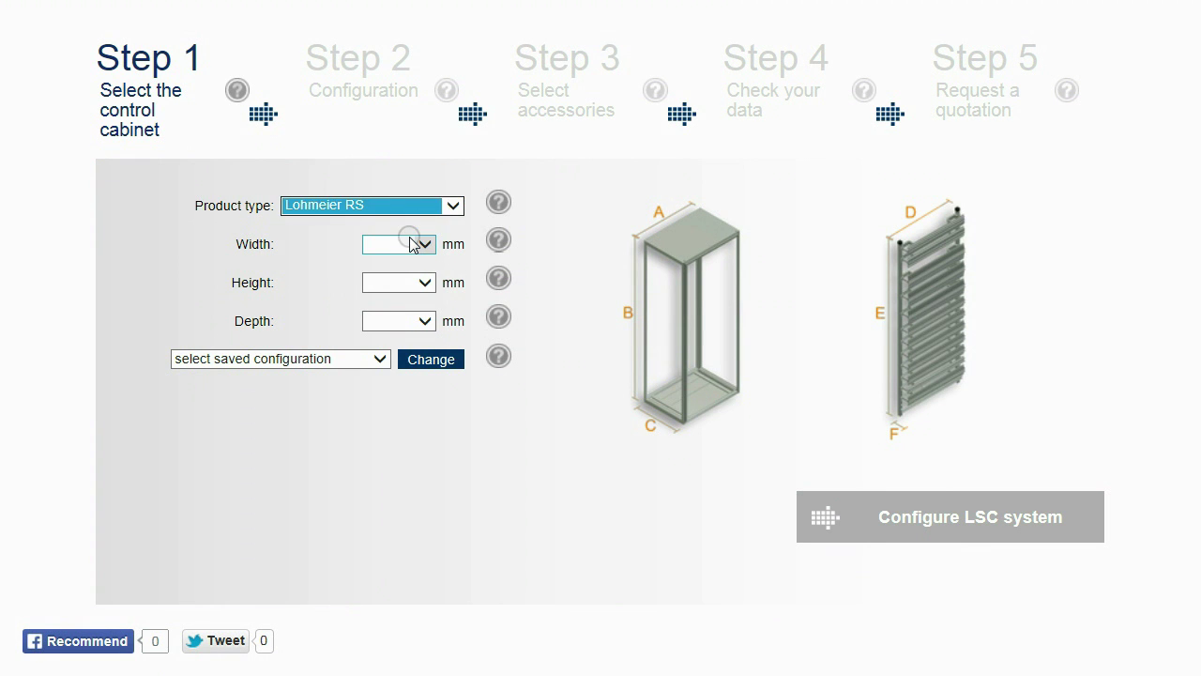
click(418, 244)
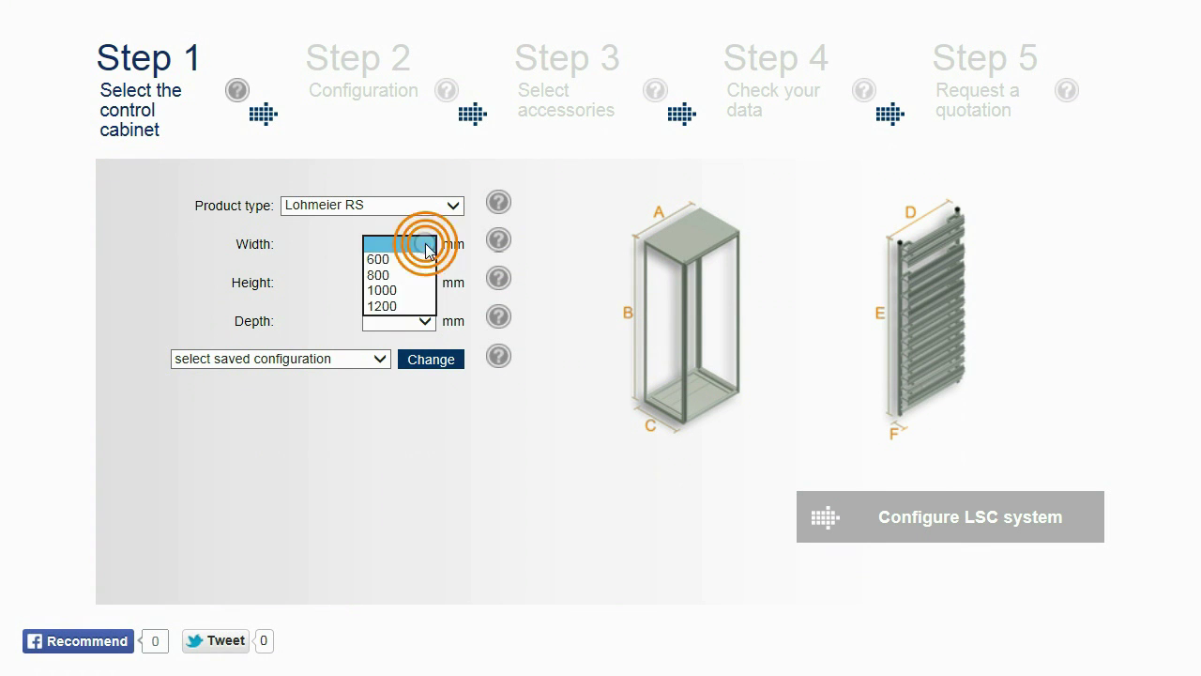
click(416, 290)
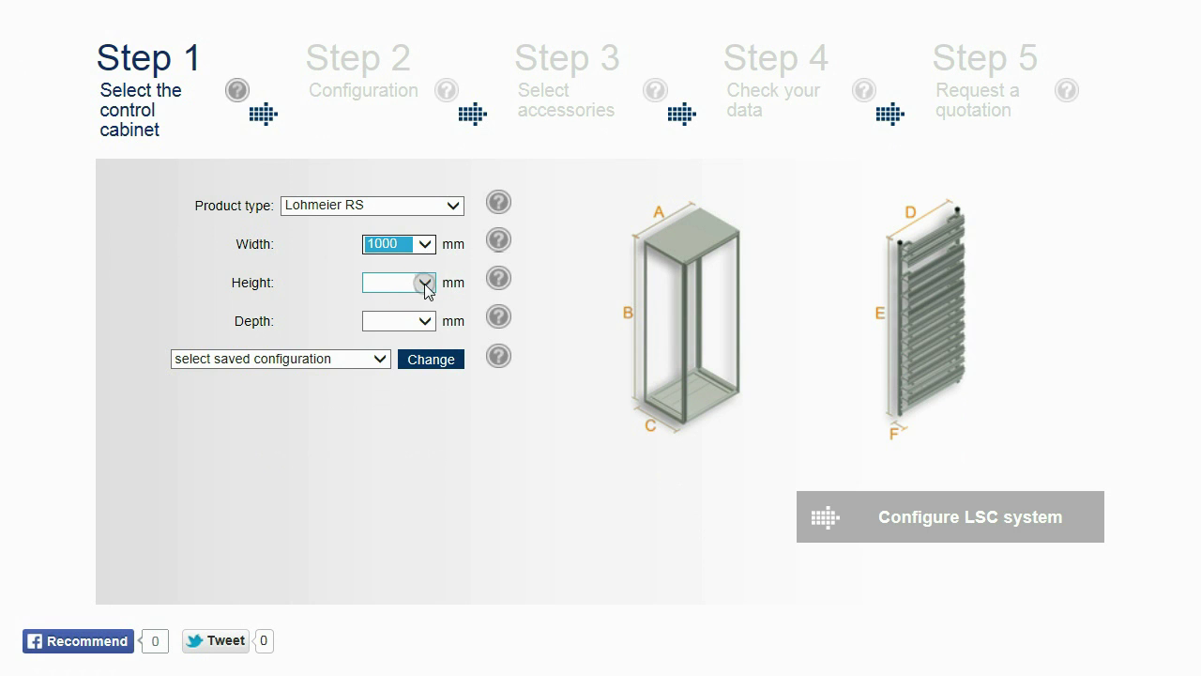
click(425, 282)
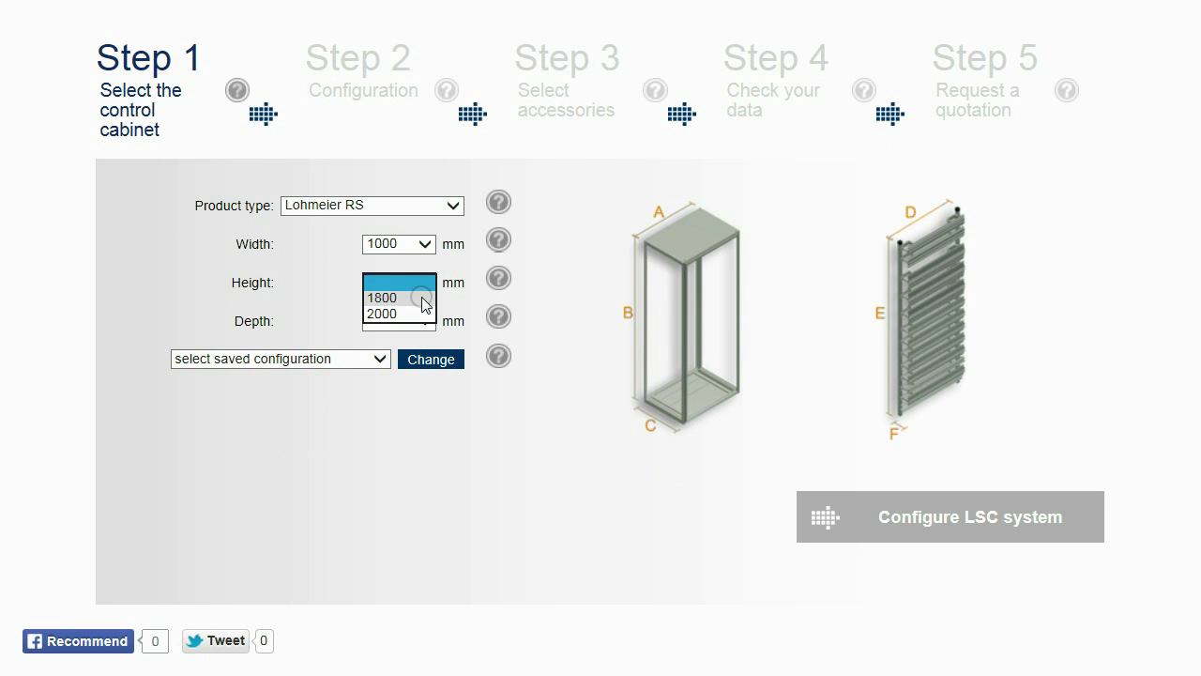
click(419, 298)
click(427, 321)
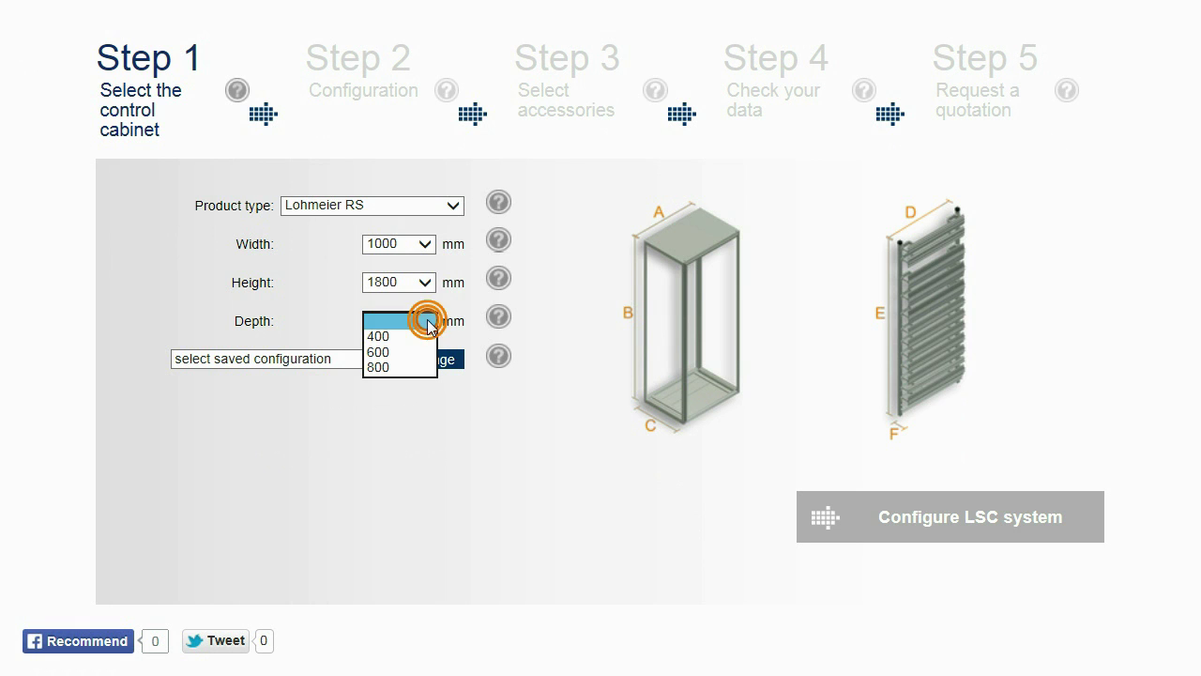
click(427, 353)
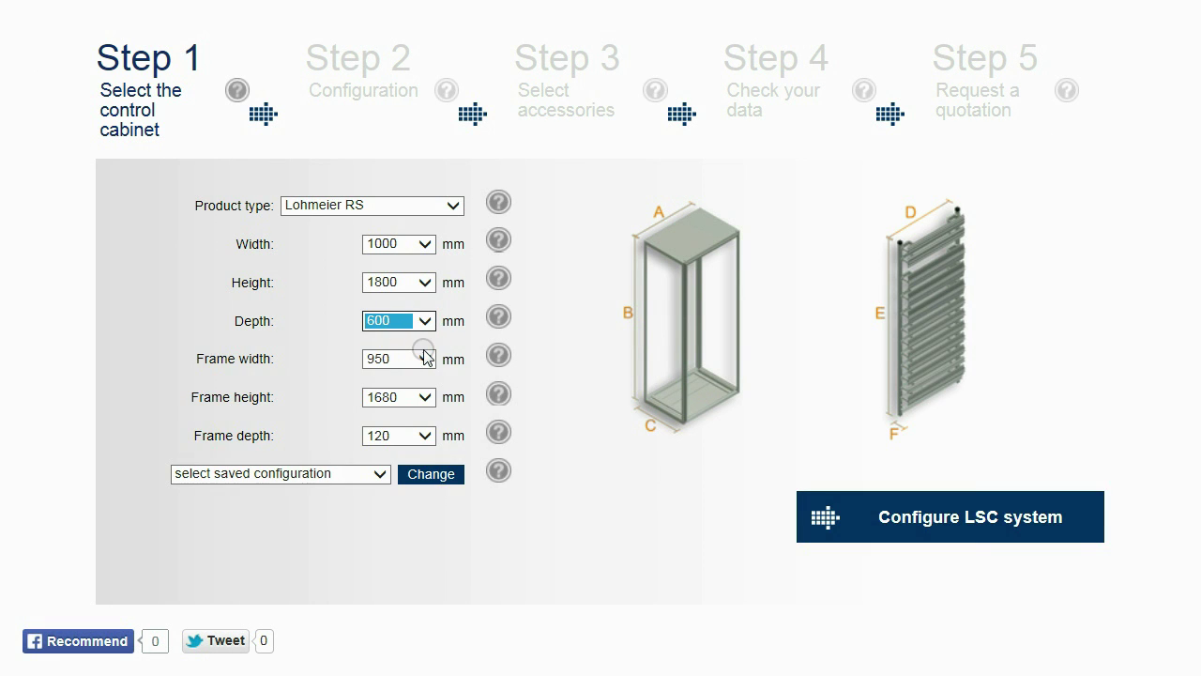
Check which frame width and frame depth options are available for the selected cabinet.
click(425, 359)
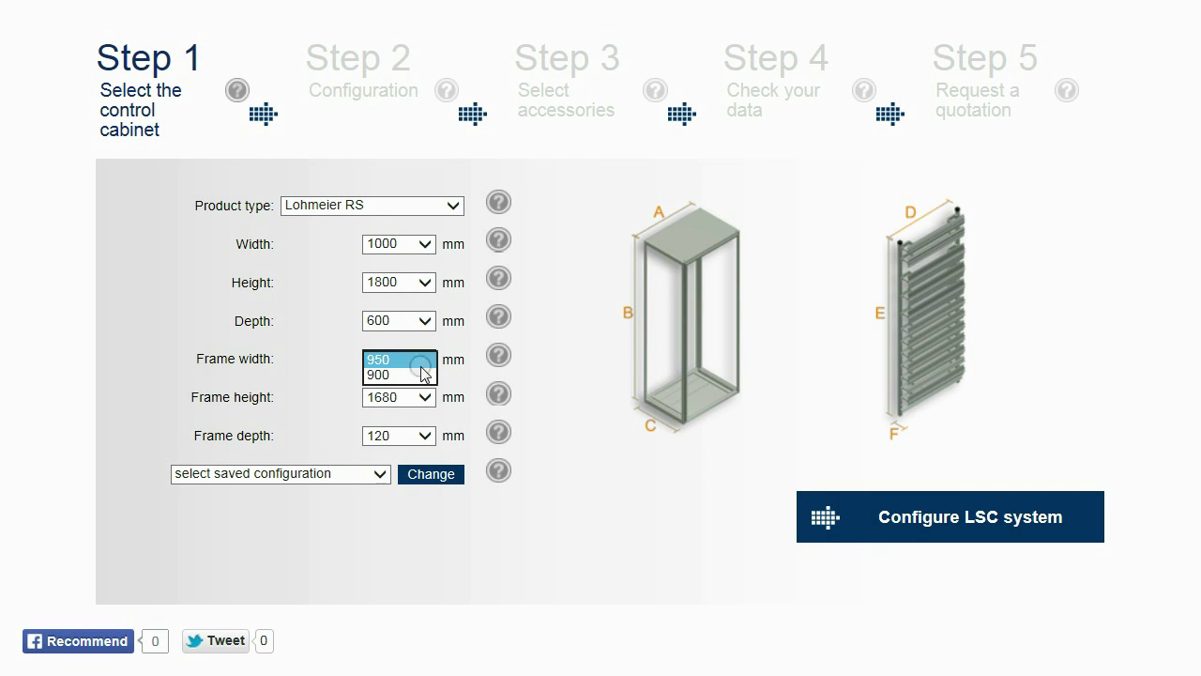
click(427, 435)
click(427, 435)
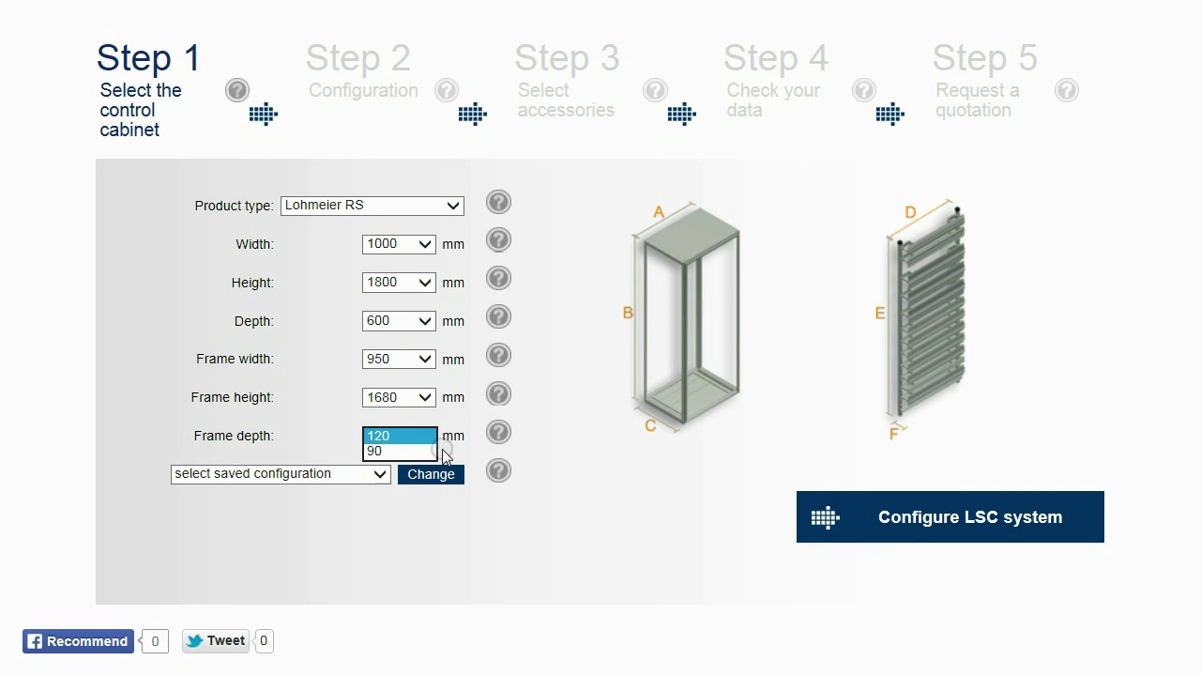
click(542, 465)
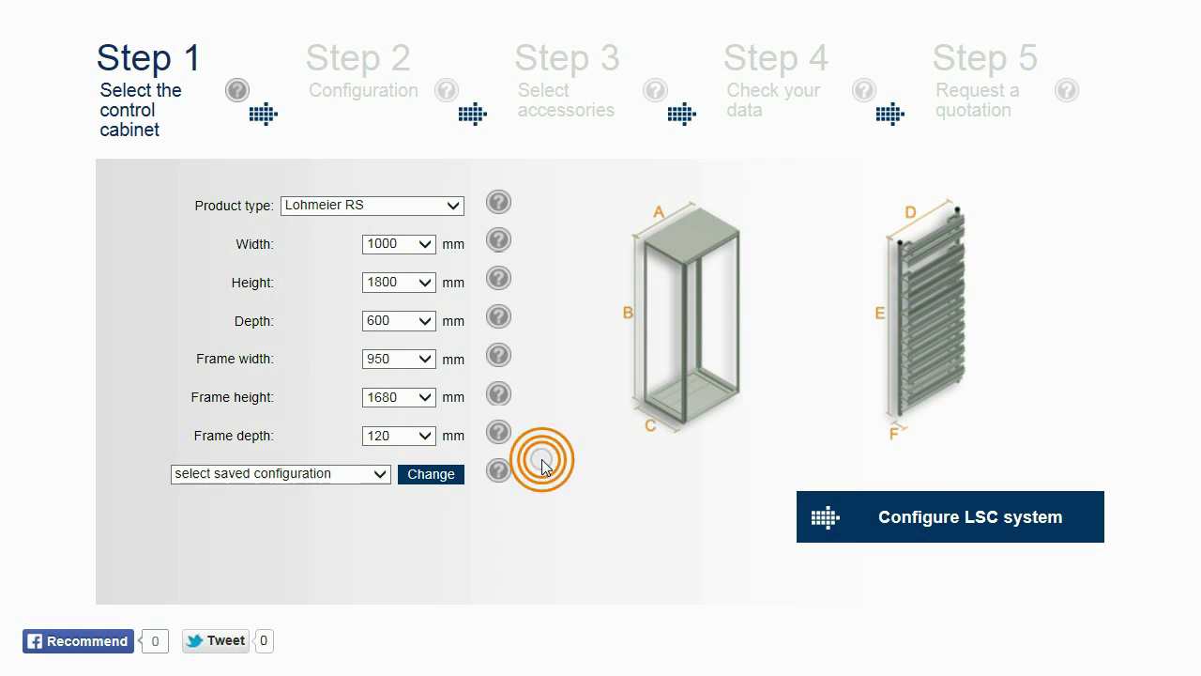
Read the help on frame height, frame depth and loading a saved configuration, and view the list of saved configurations.
click(501, 397)
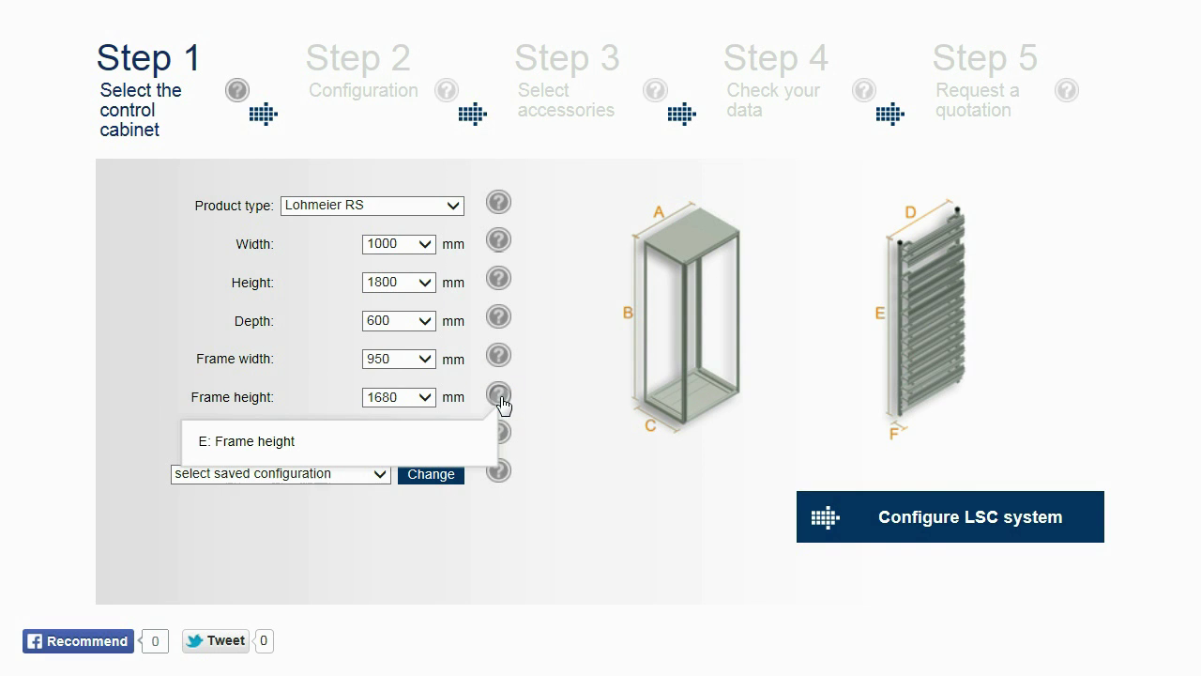
click(503, 434)
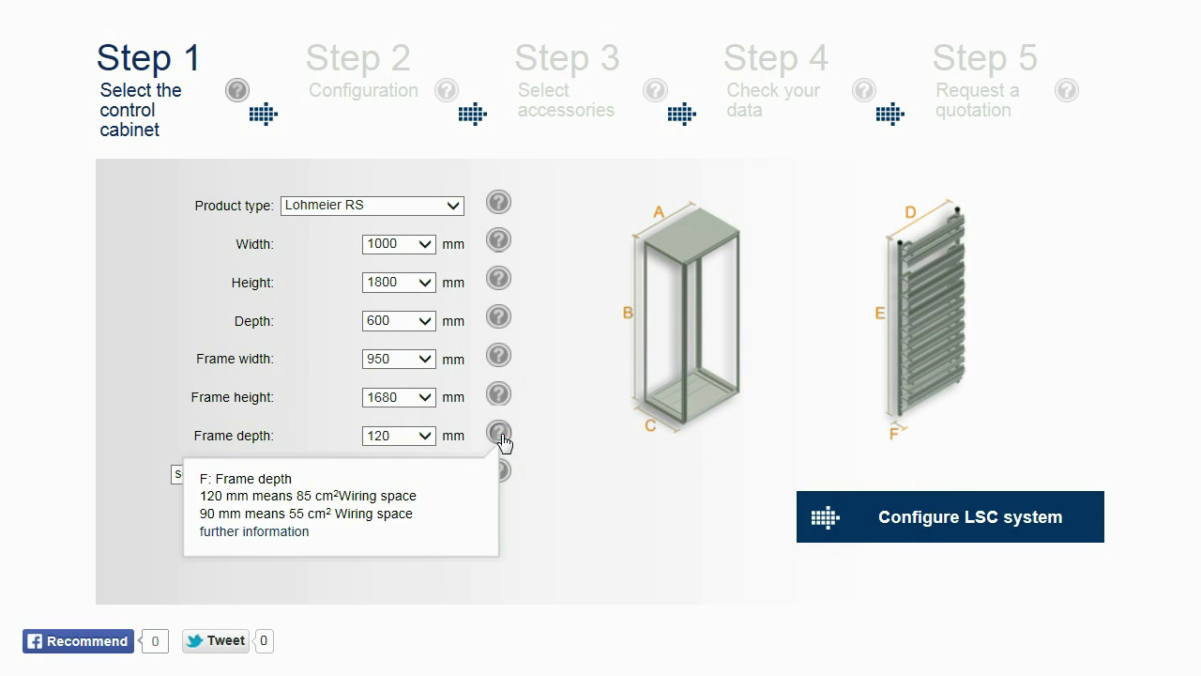
click(278, 531)
click(554, 452)
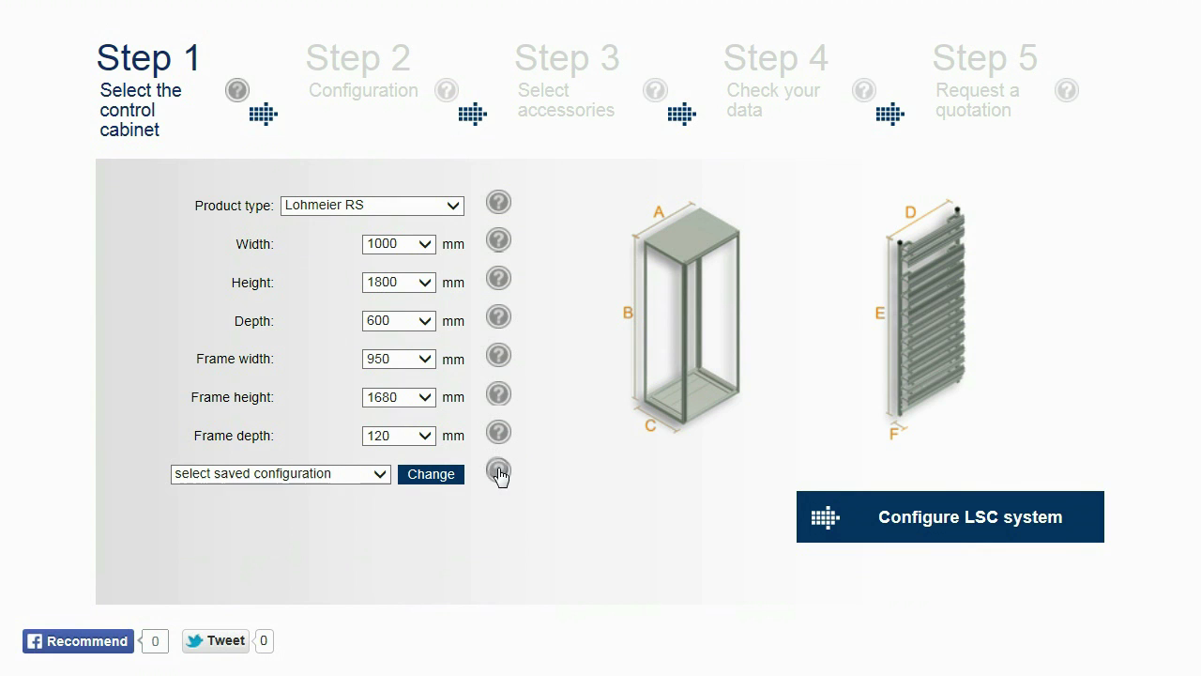
click(499, 472)
click(538, 469)
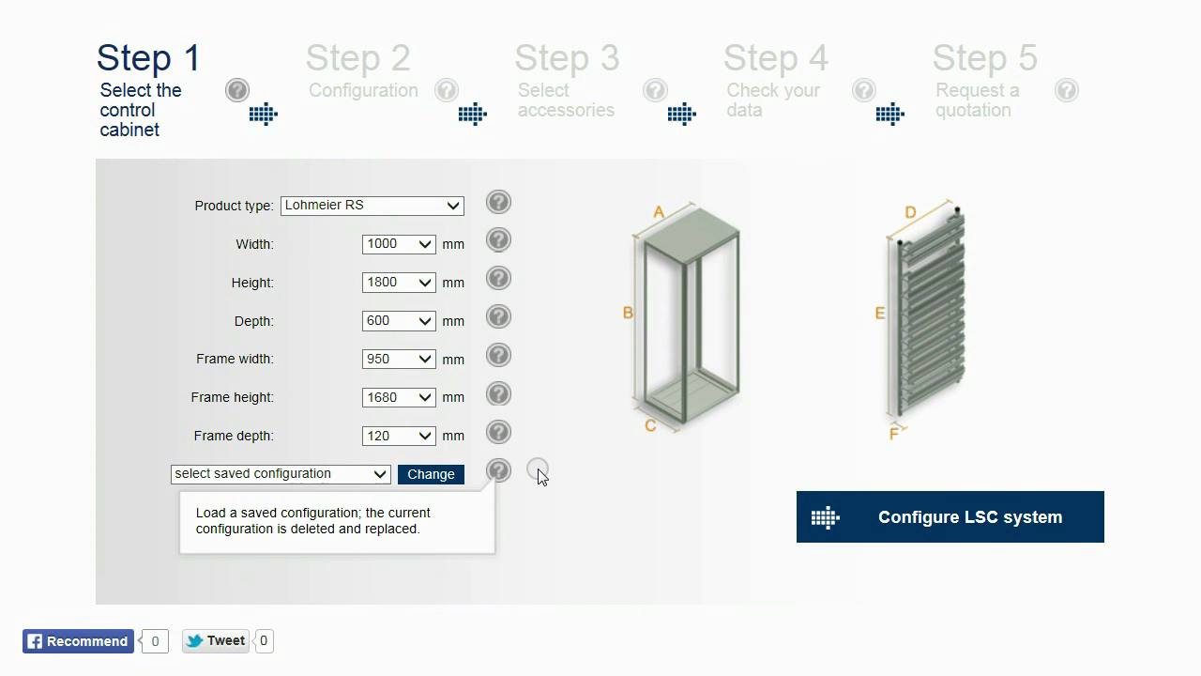
click(385, 472)
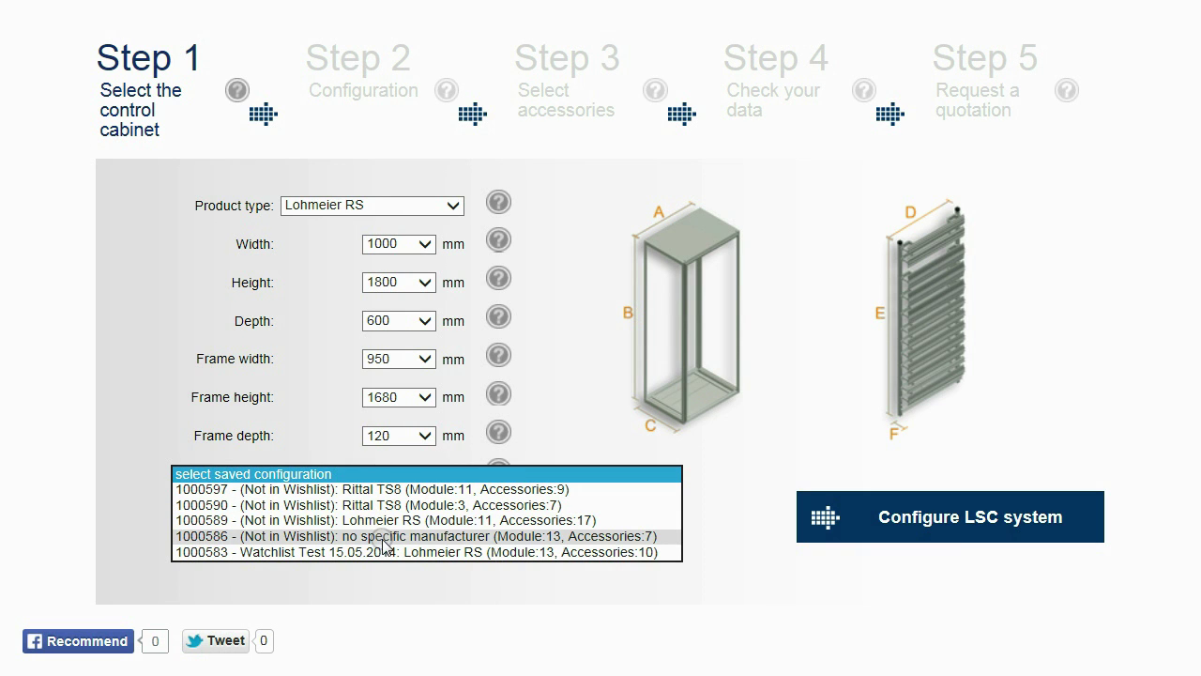
click(405, 458)
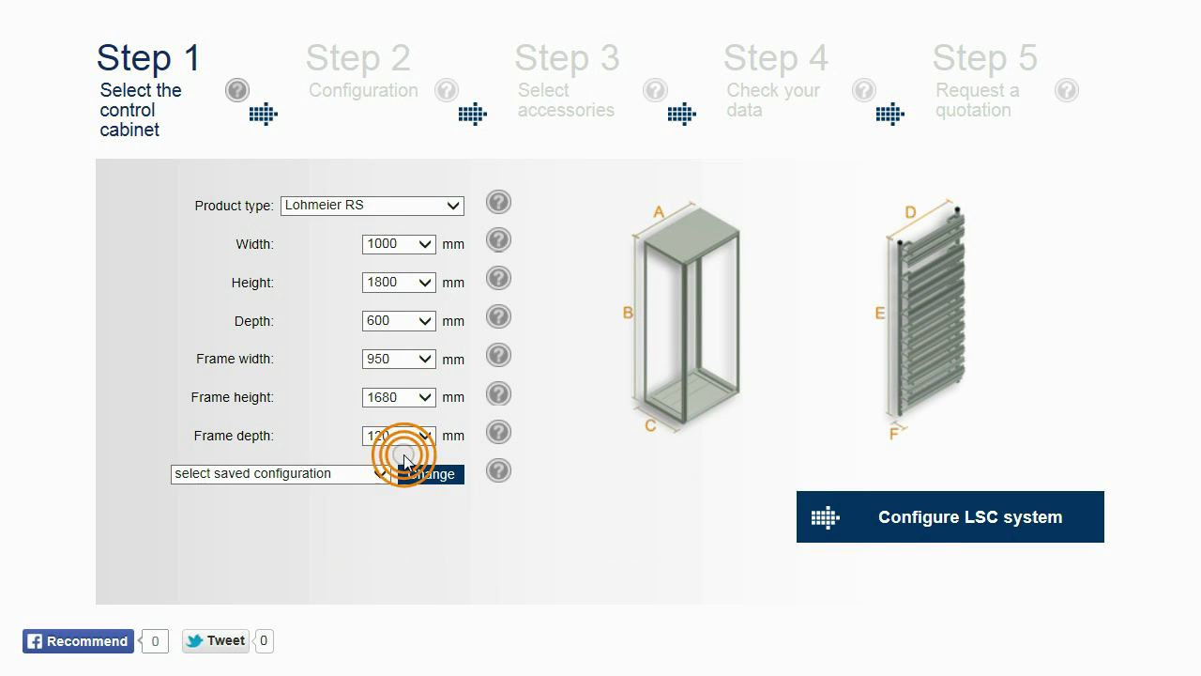
Proceed to configuring the LSC system and review the module types and the explanation of the upper clearance.
click(917, 513)
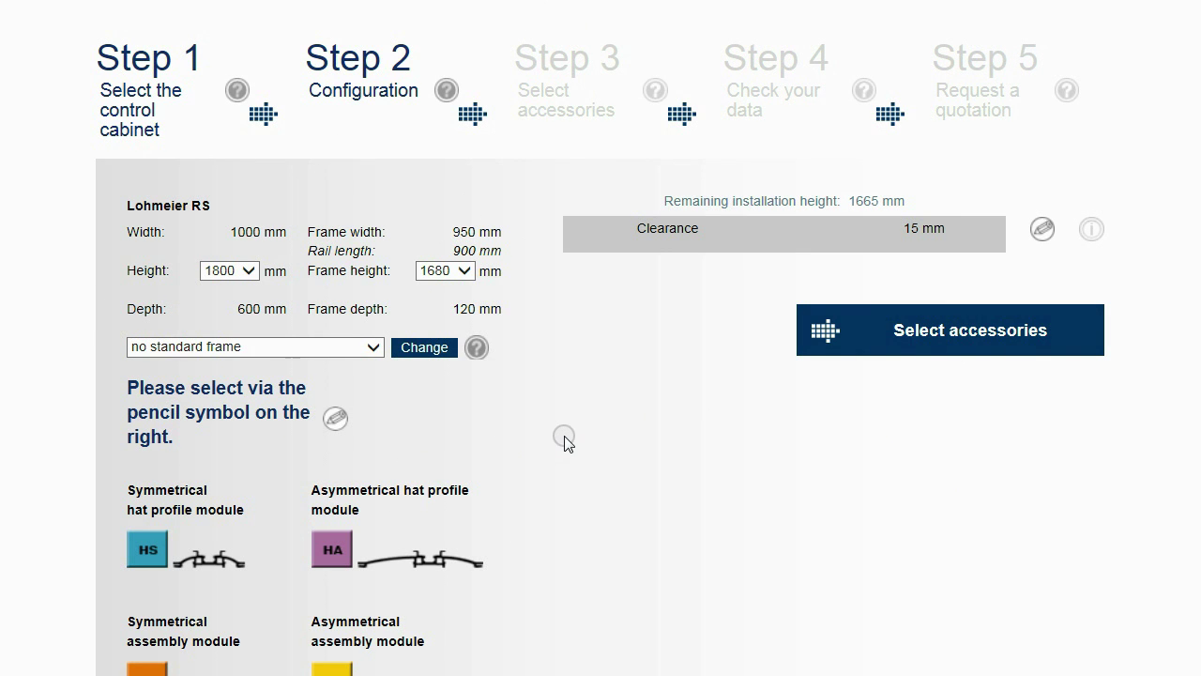
scroll(564, 438, down, 3)
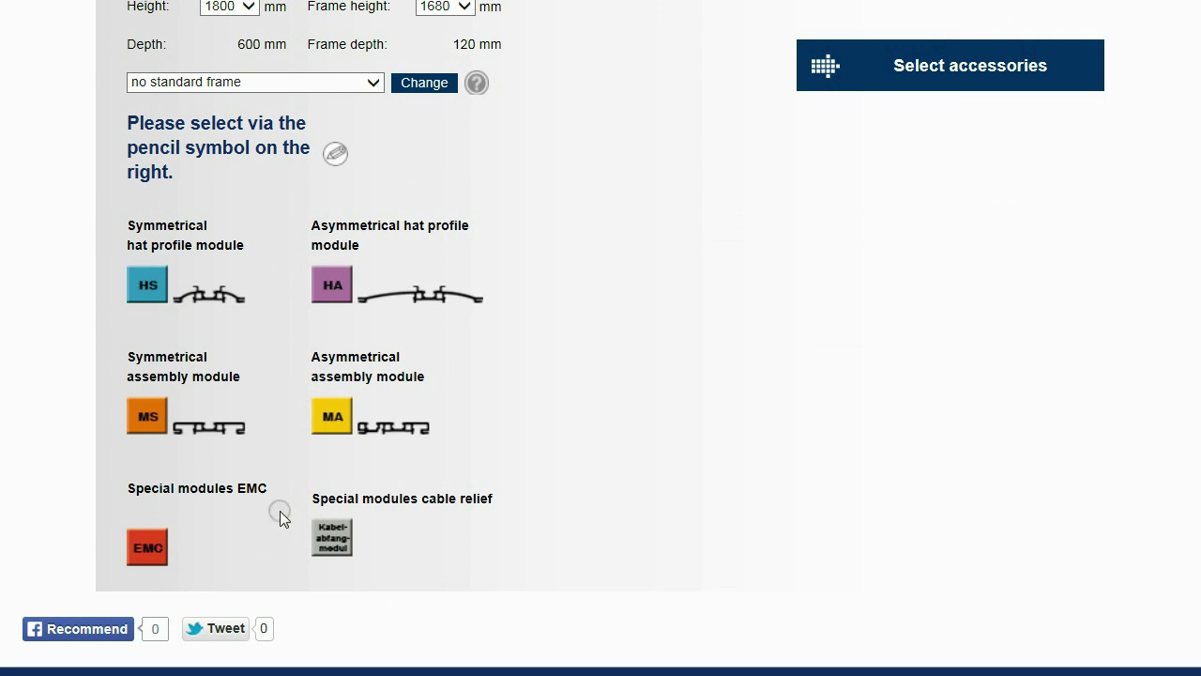
scroll(637, 294, up, 2)
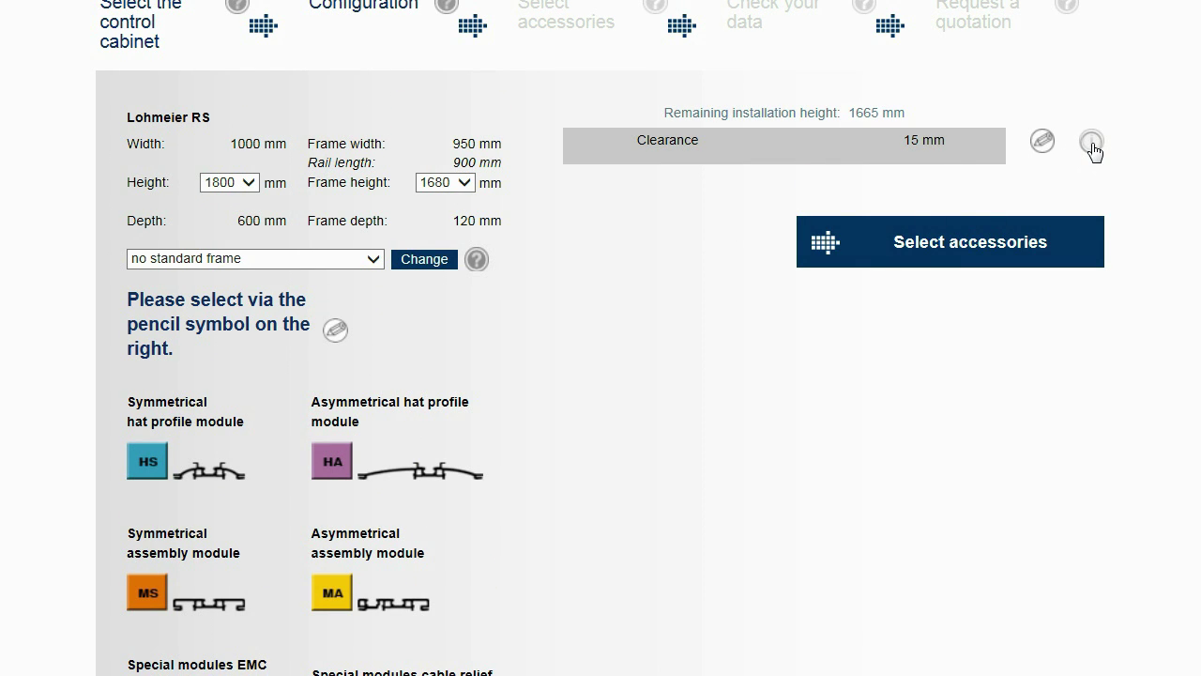
mouse_move(1092, 148)
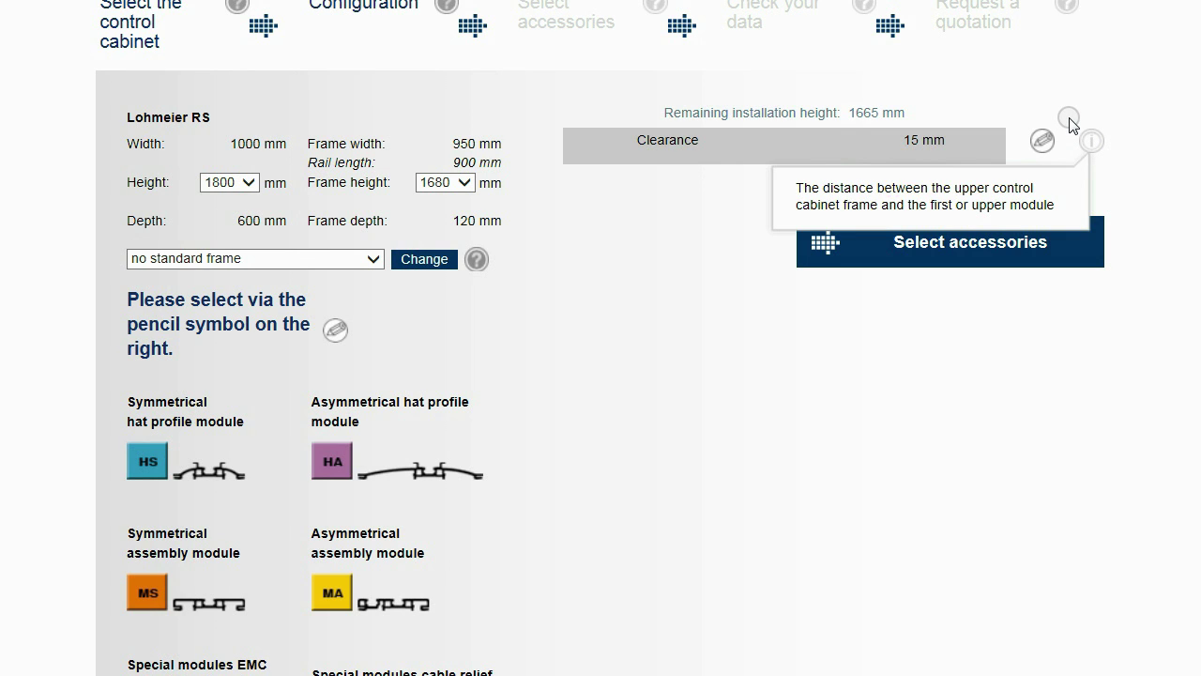
click(1069, 120)
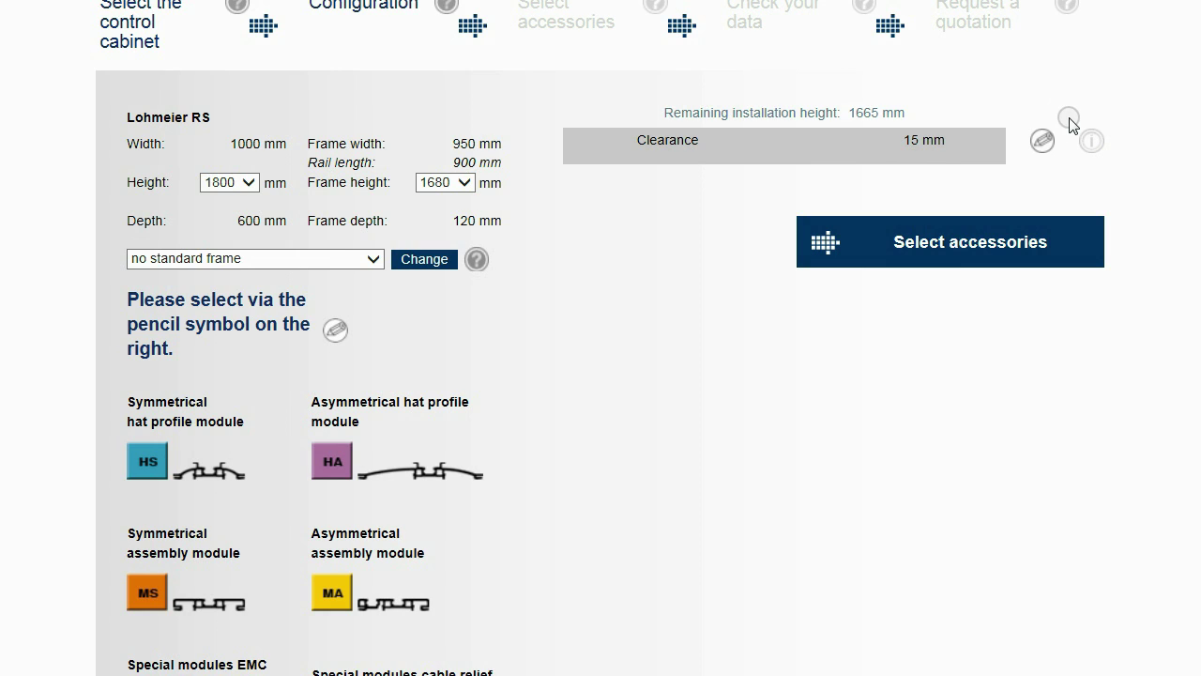
Start adding a module after the upper clearance and filter the choice to a rail height of 80 mm.
click(1042, 141)
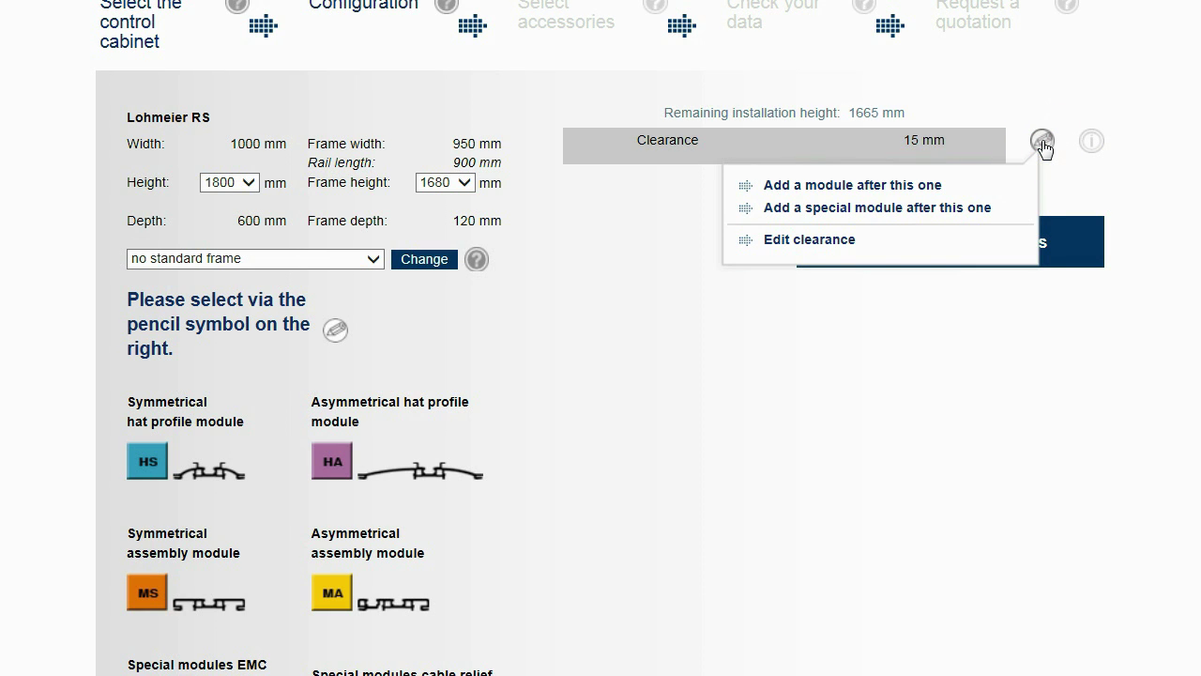
click(796, 185)
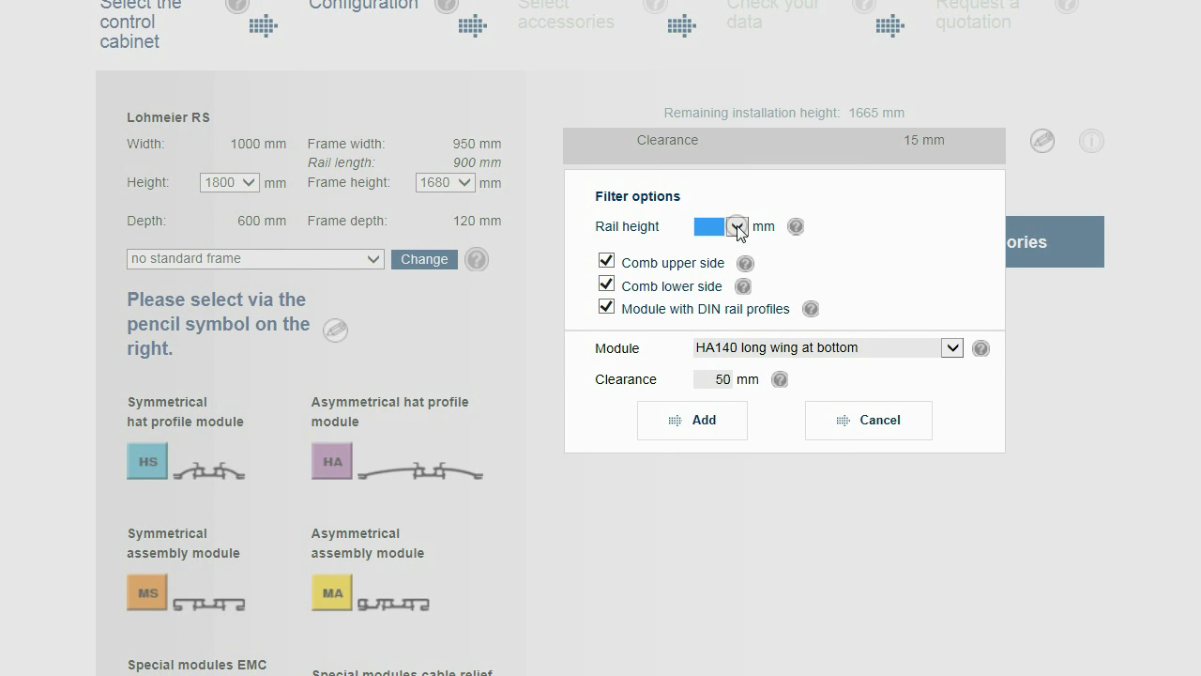
click(739, 228)
click(725, 282)
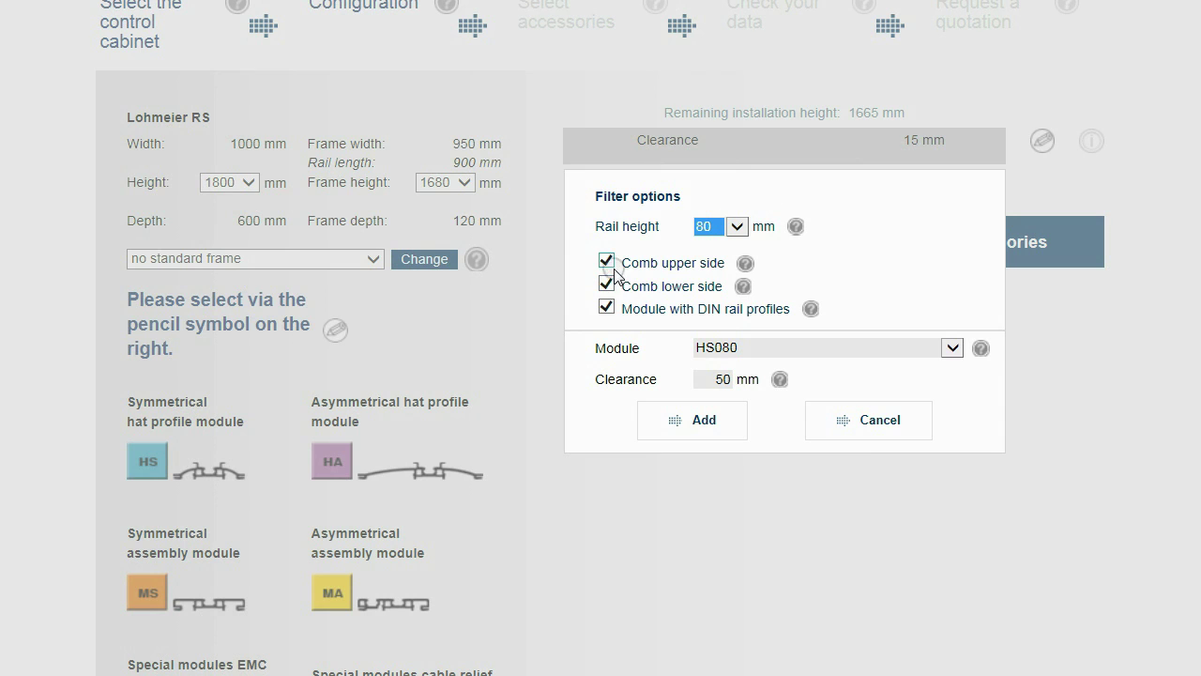
Read the help on the filter options for upper combs, lower combs and DIN rail profiles.
click(745, 267)
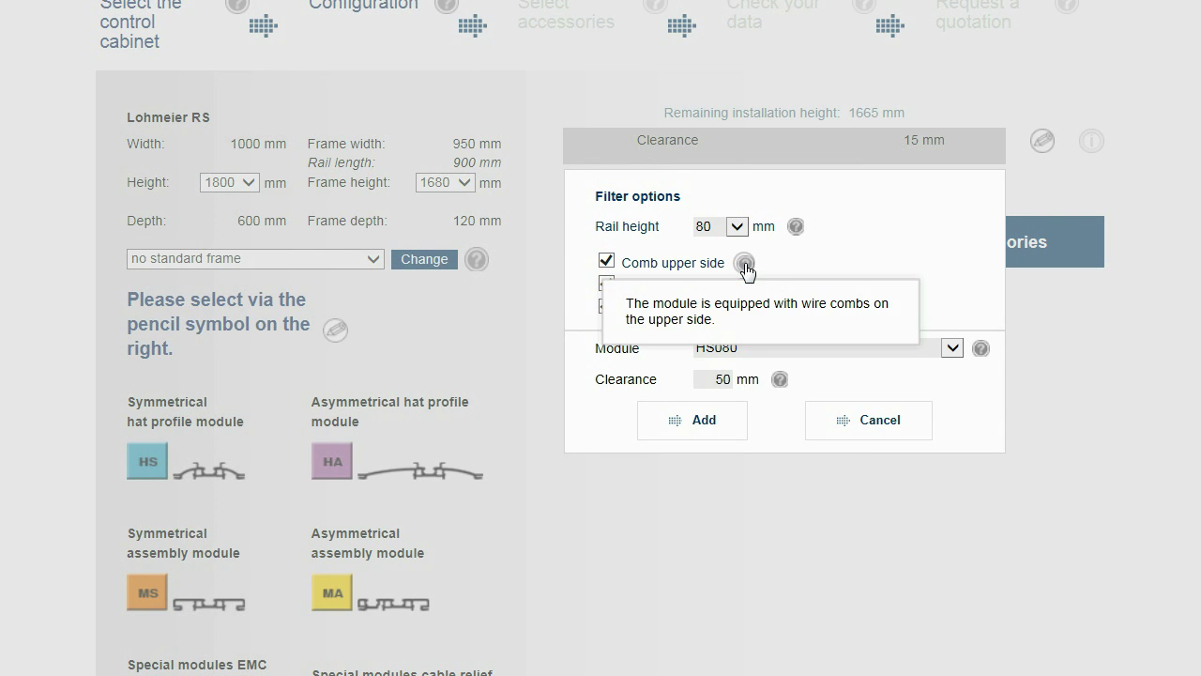
click(773, 264)
click(741, 286)
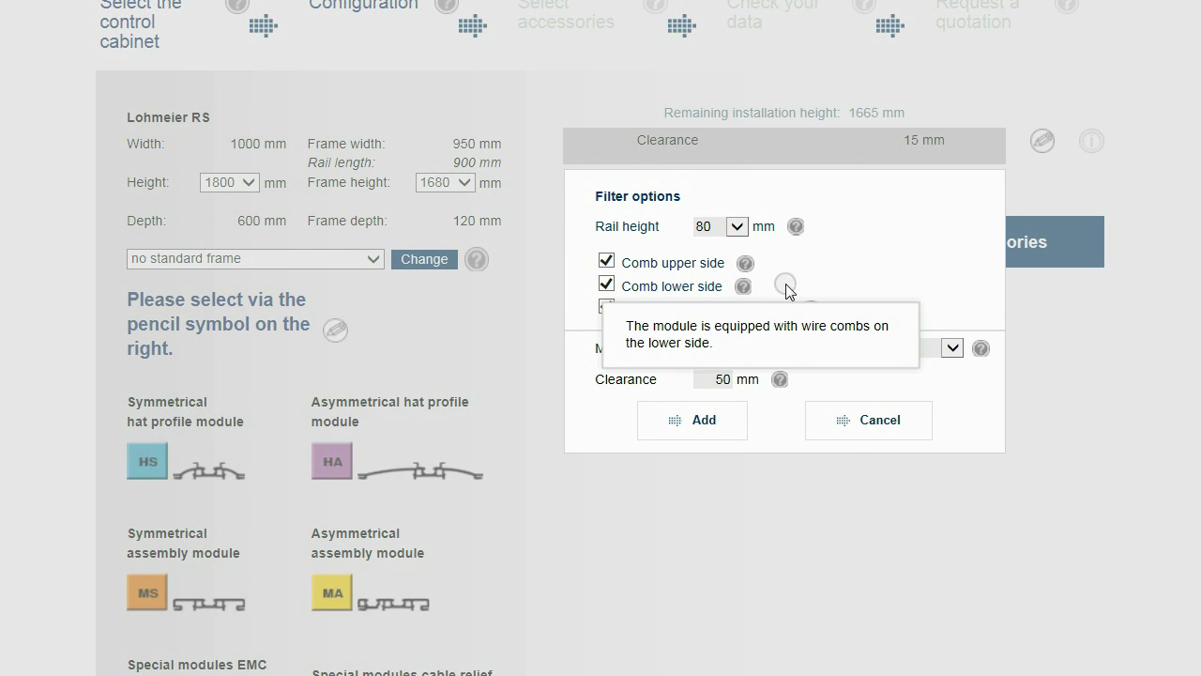
click(805, 284)
click(809, 309)
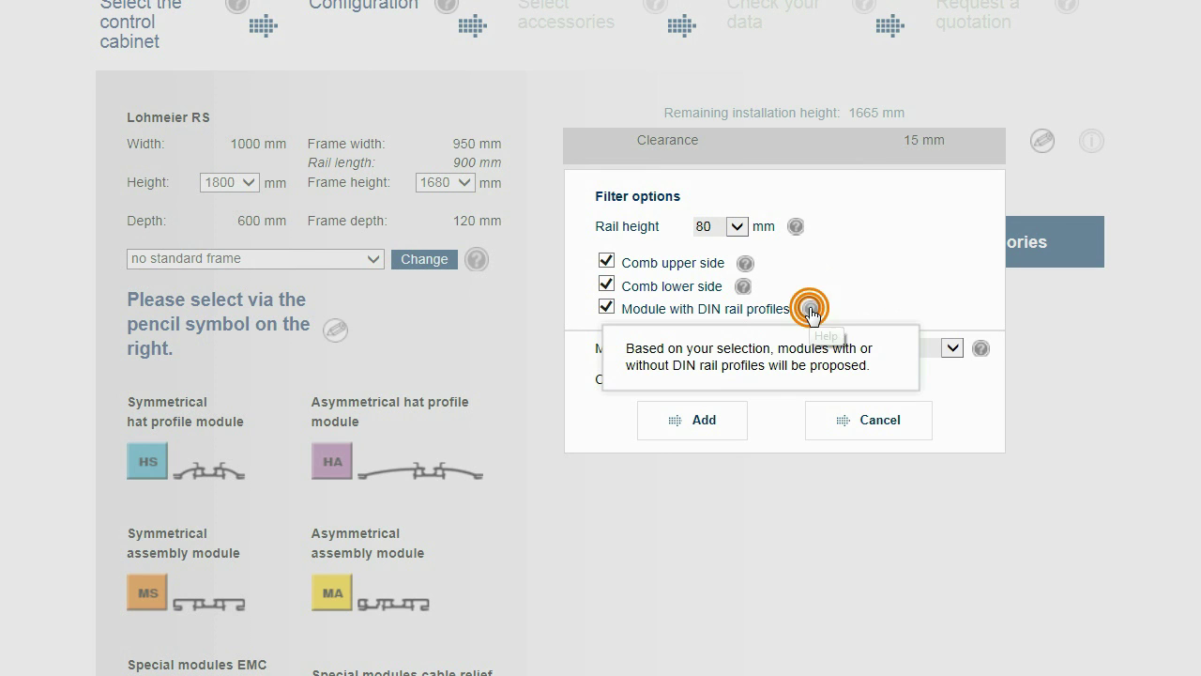
click(891, 301)
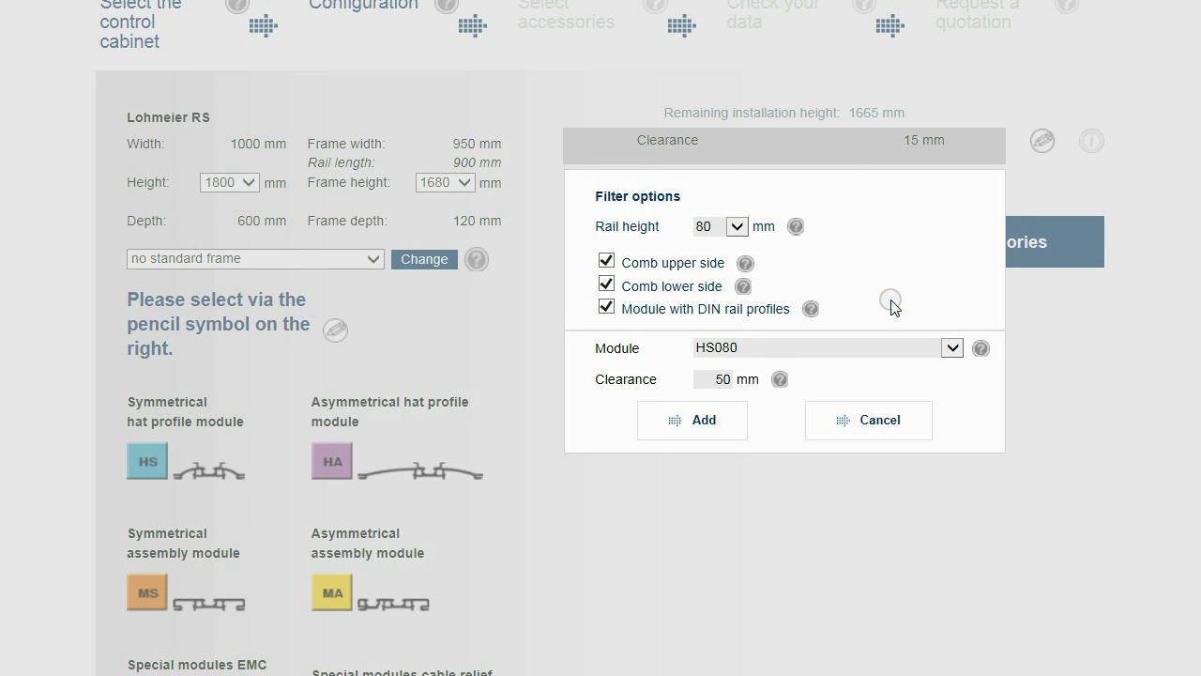
Add the HS080 module with a 50 mm clearance and duplicate it directly after itself.
click(952, 349)
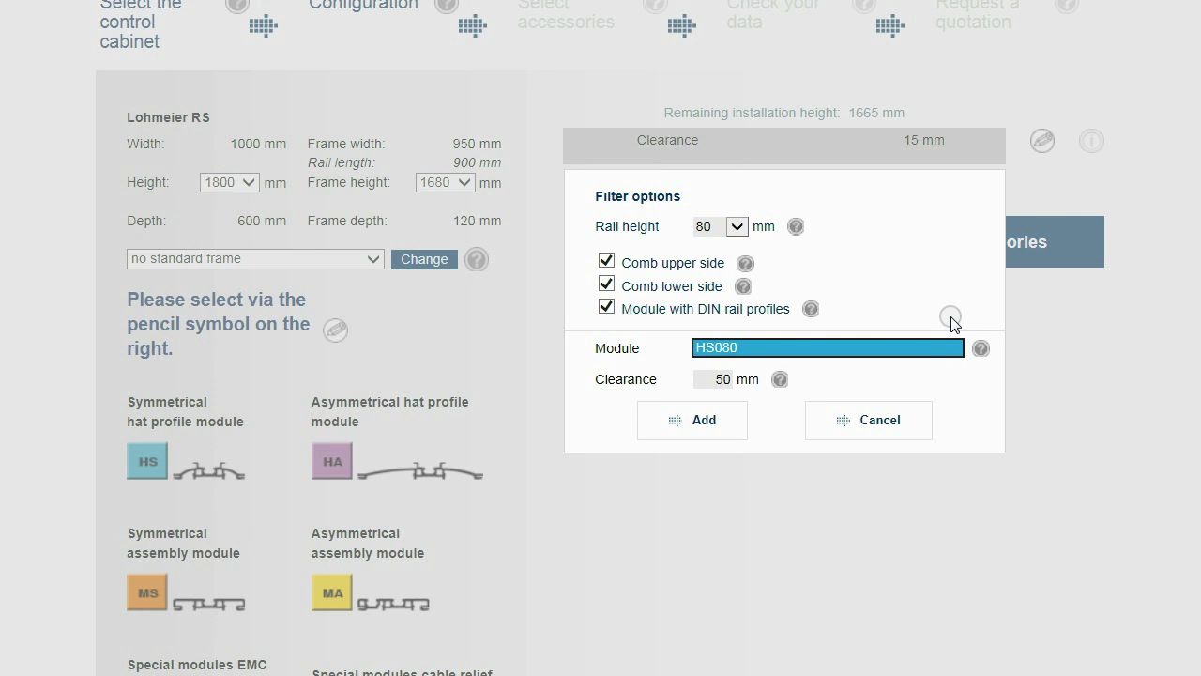
click(703, 419)
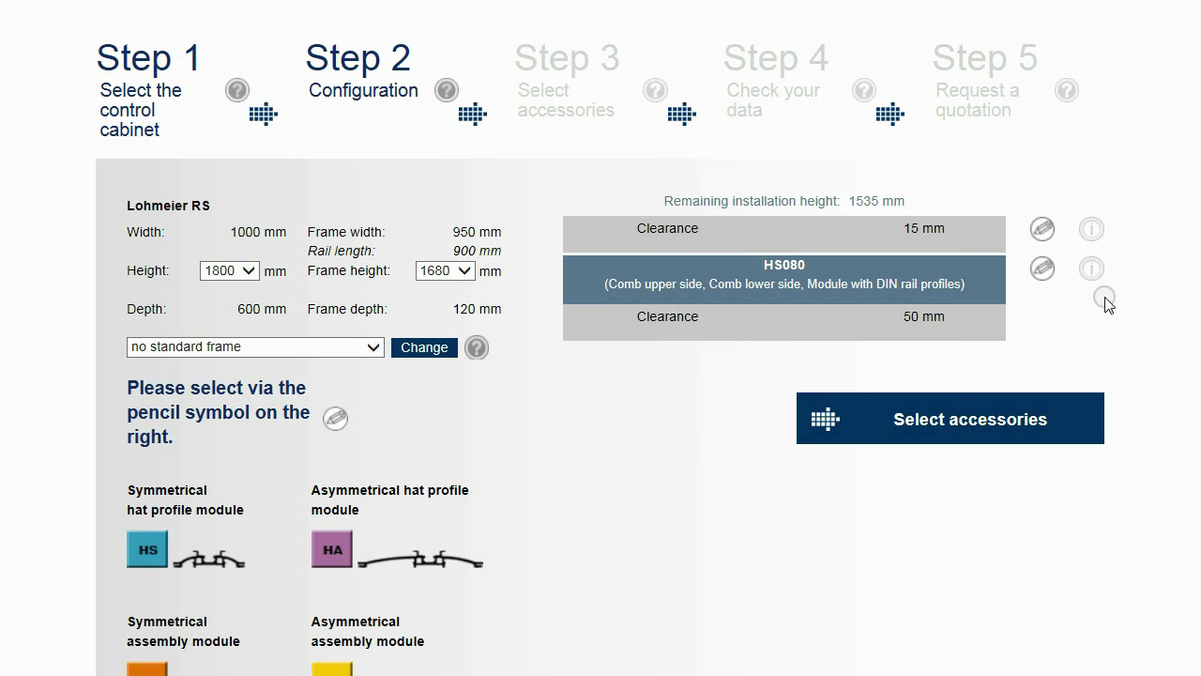
click(1042, 269)
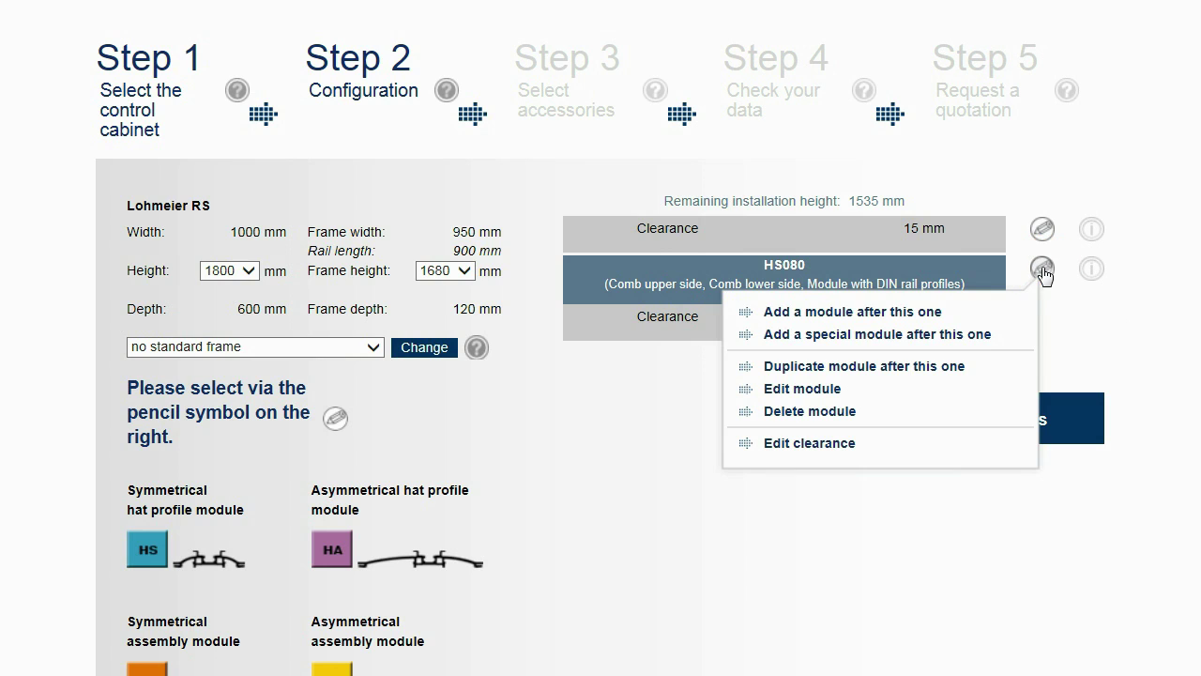
click(917, 366)
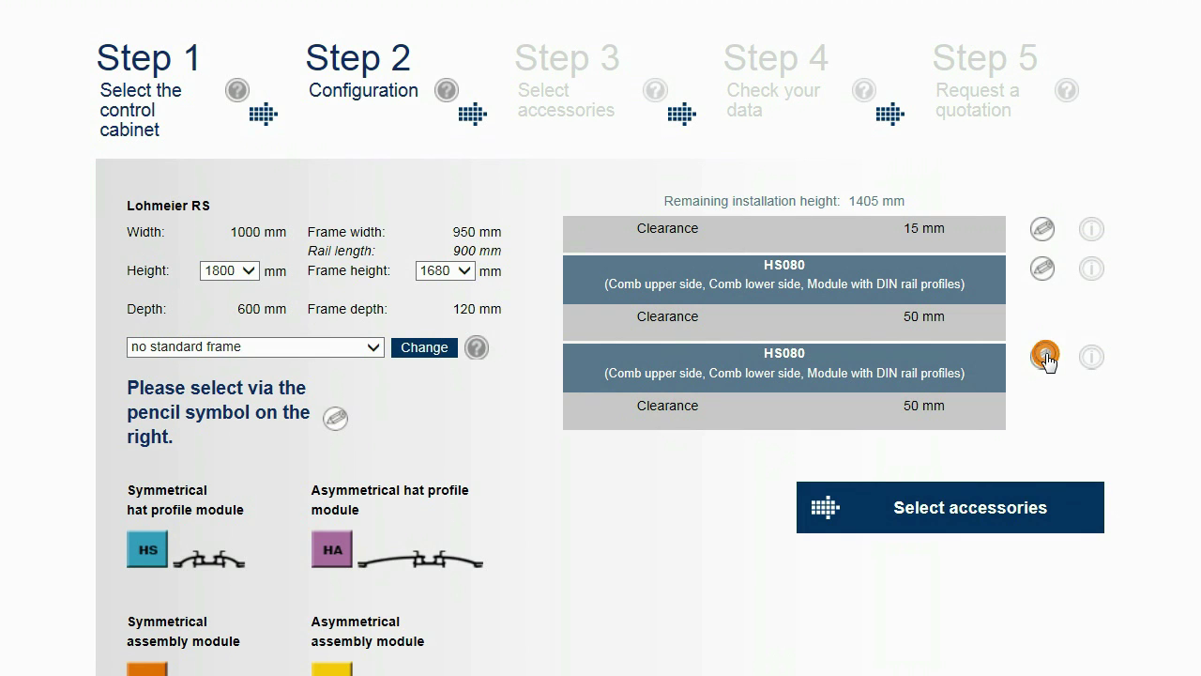
Add an MS080 module without DIN rail profiles after the second HS080, with a 50 mm clearance.
click(1045, 357)
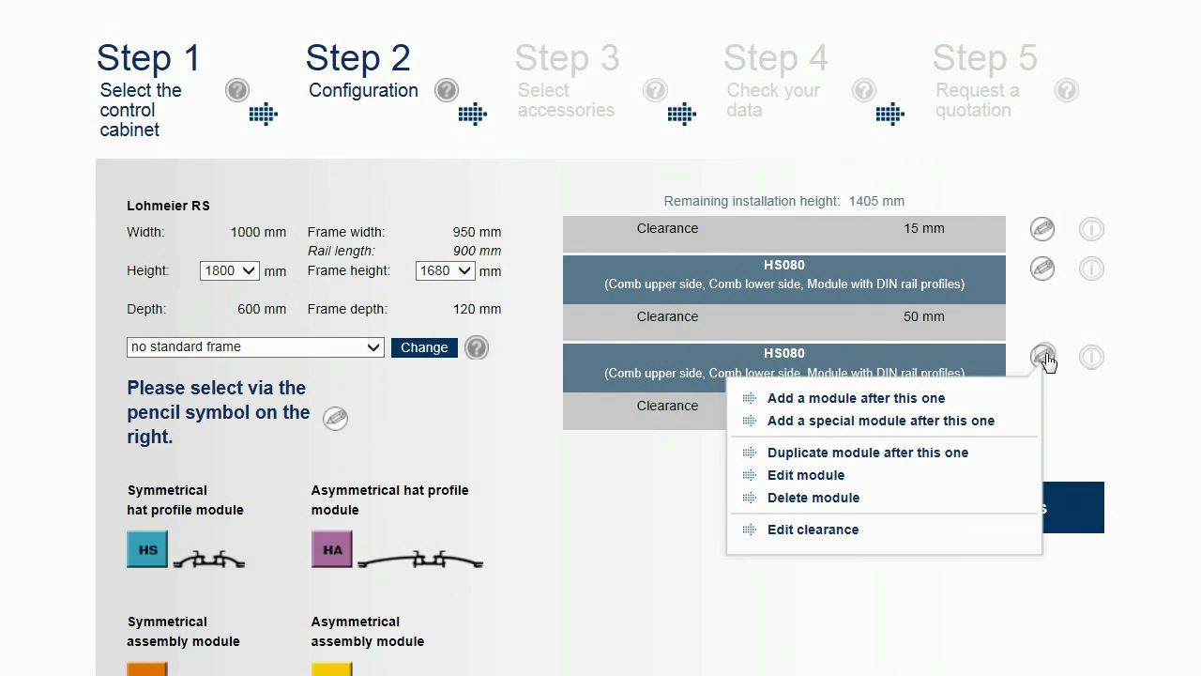
click(909, 400)
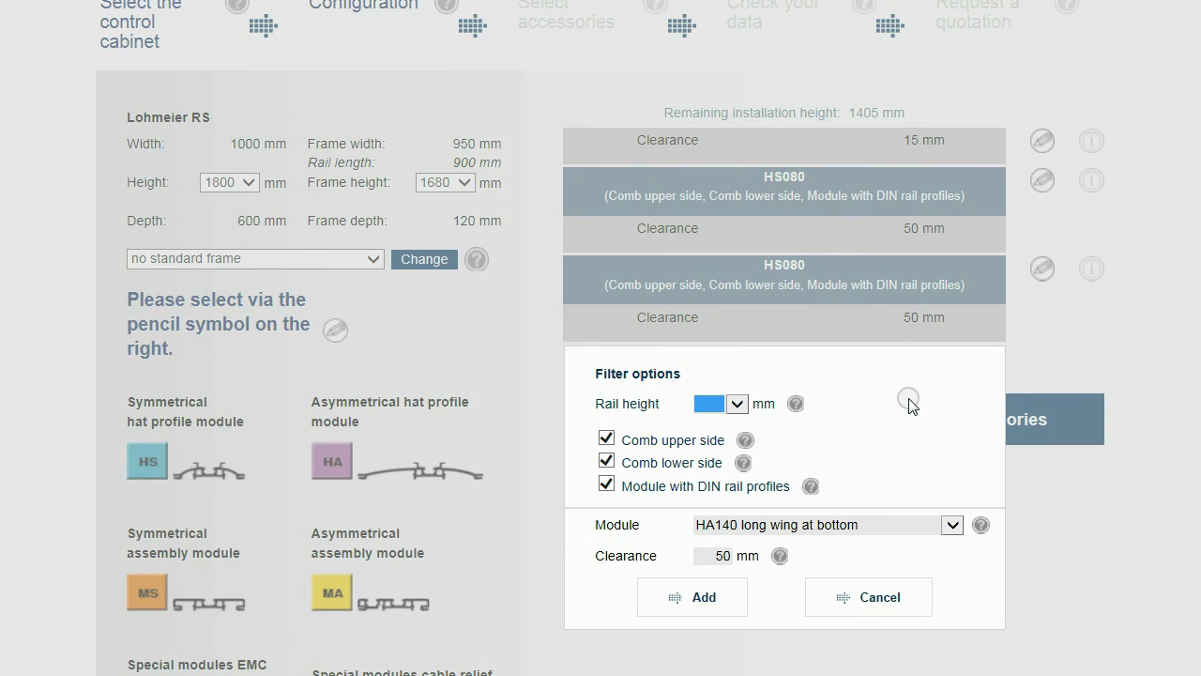
click(606, 485)
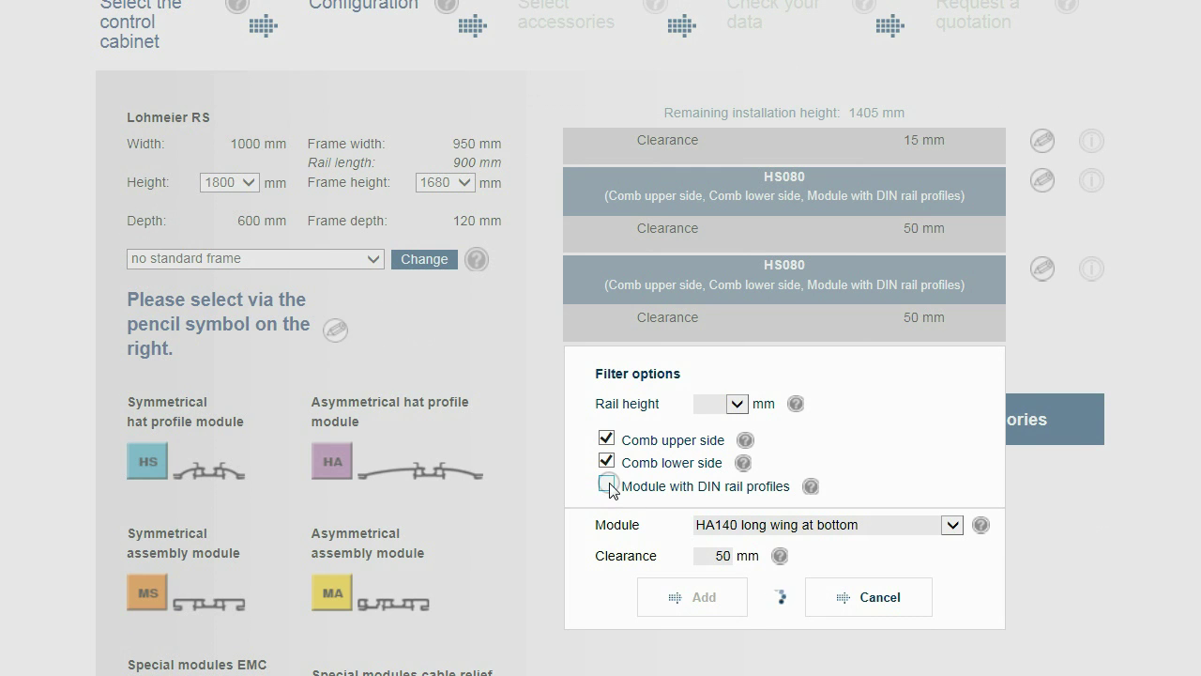
click(954, 527)
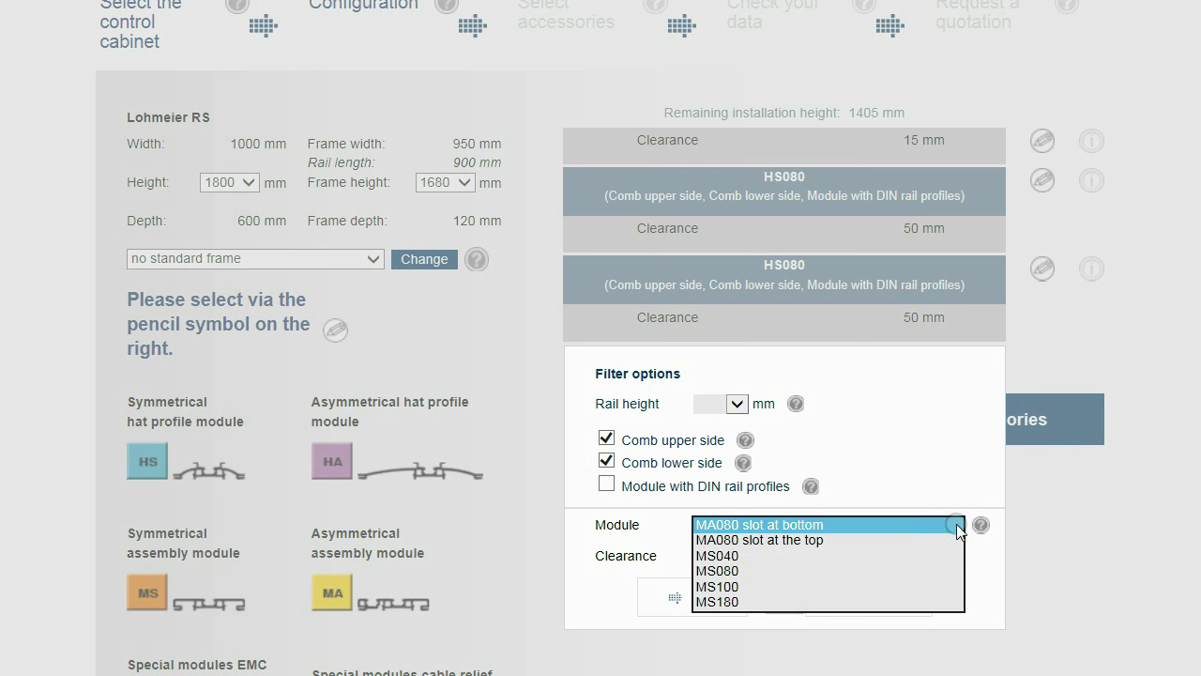
click(809, 570)
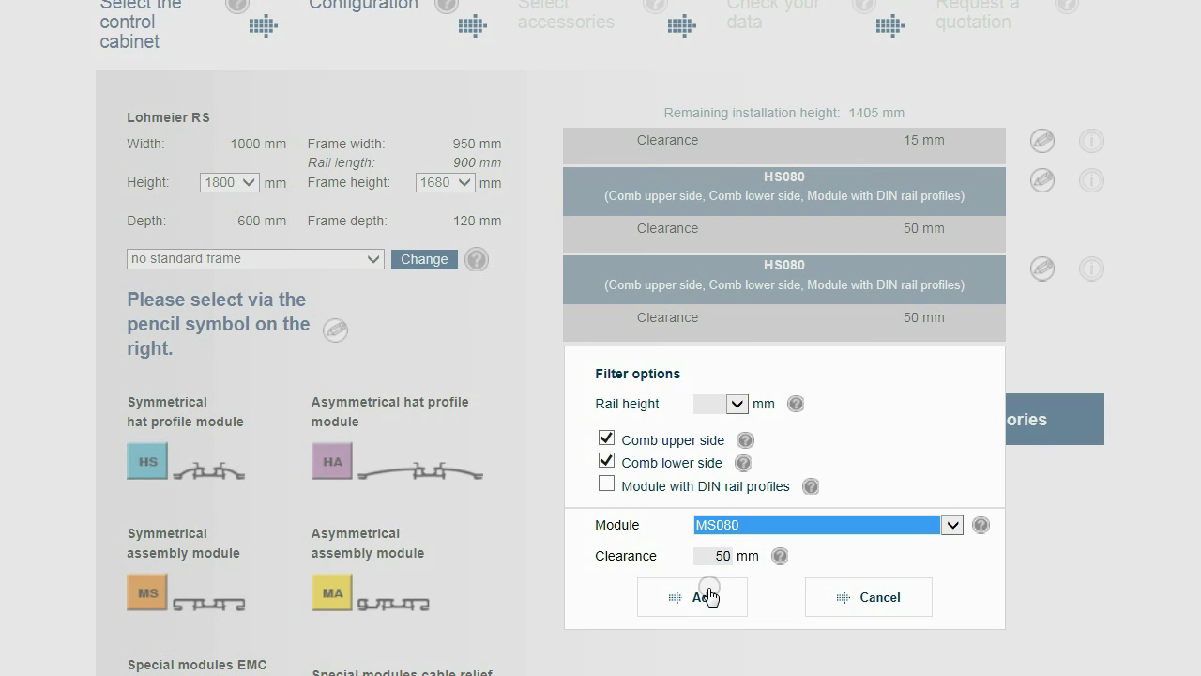
click(699, 598)
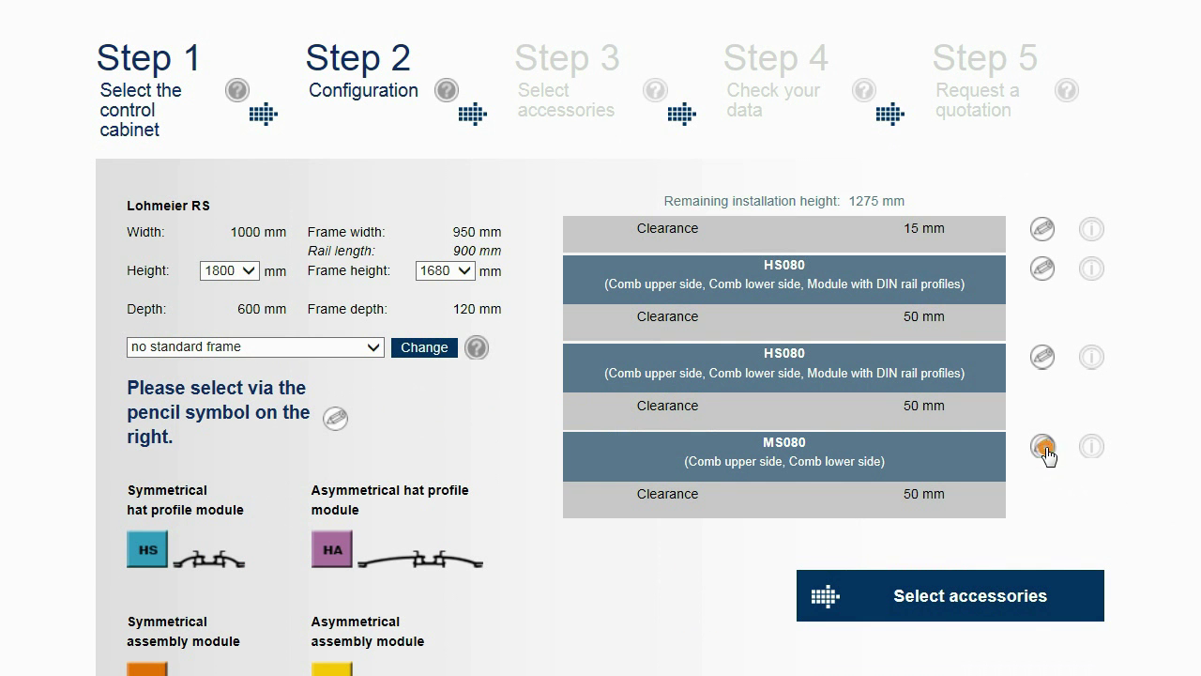
Add the special EMC module 1 with 0 mm clearance after the MS080, and move the MS080 between the two HS080 modules.
click(1043, 447)
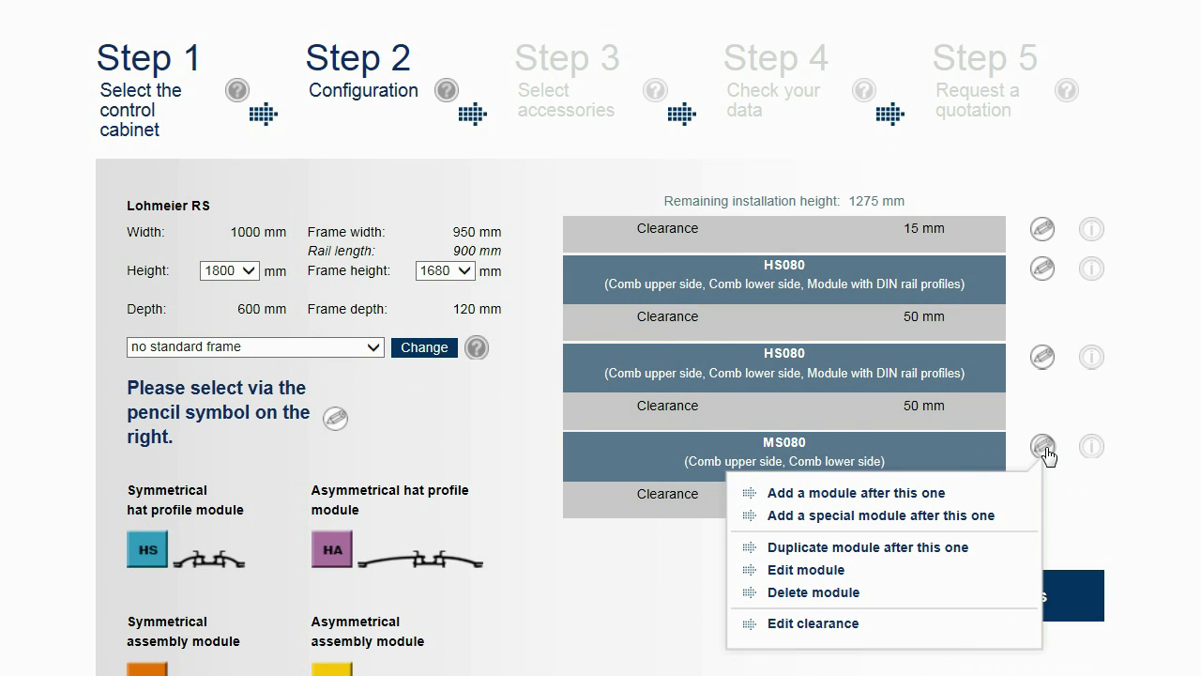
click(955, 515)
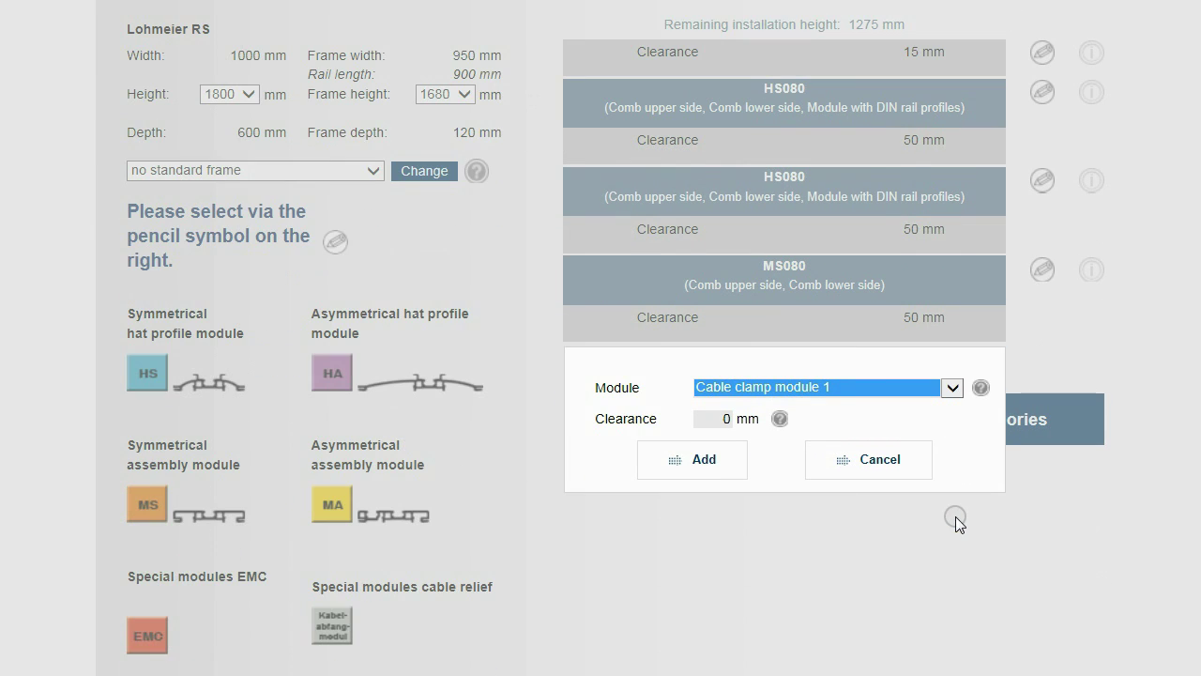
click(953, 389)
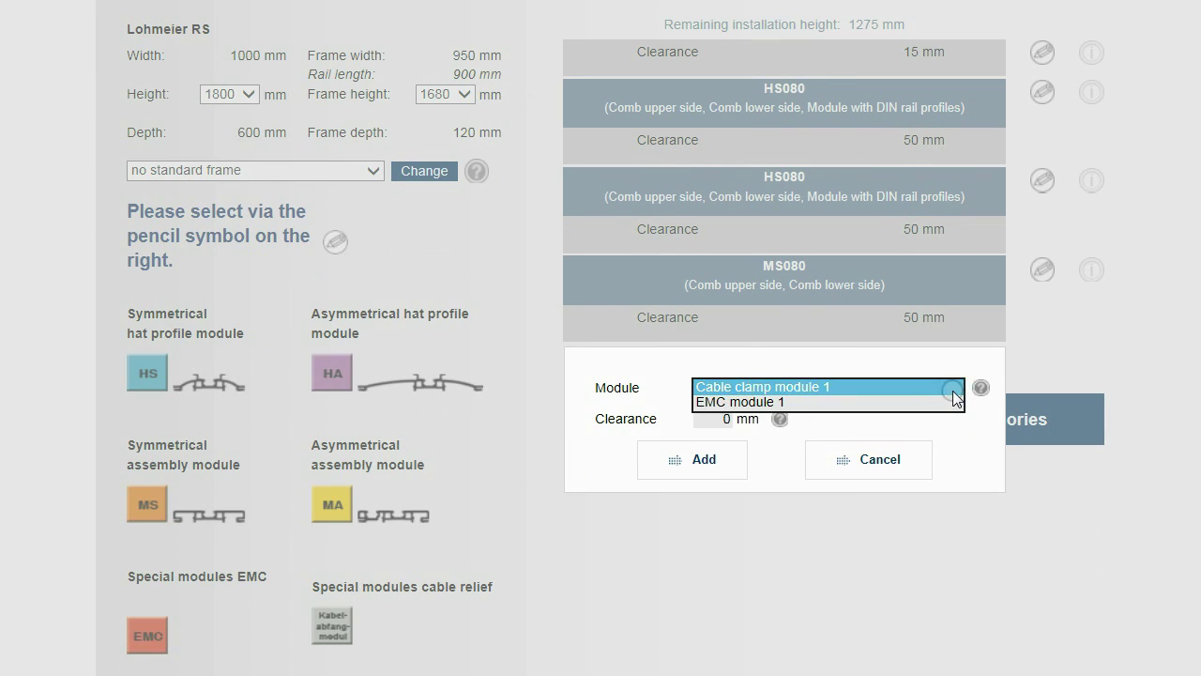
click(820, 402)
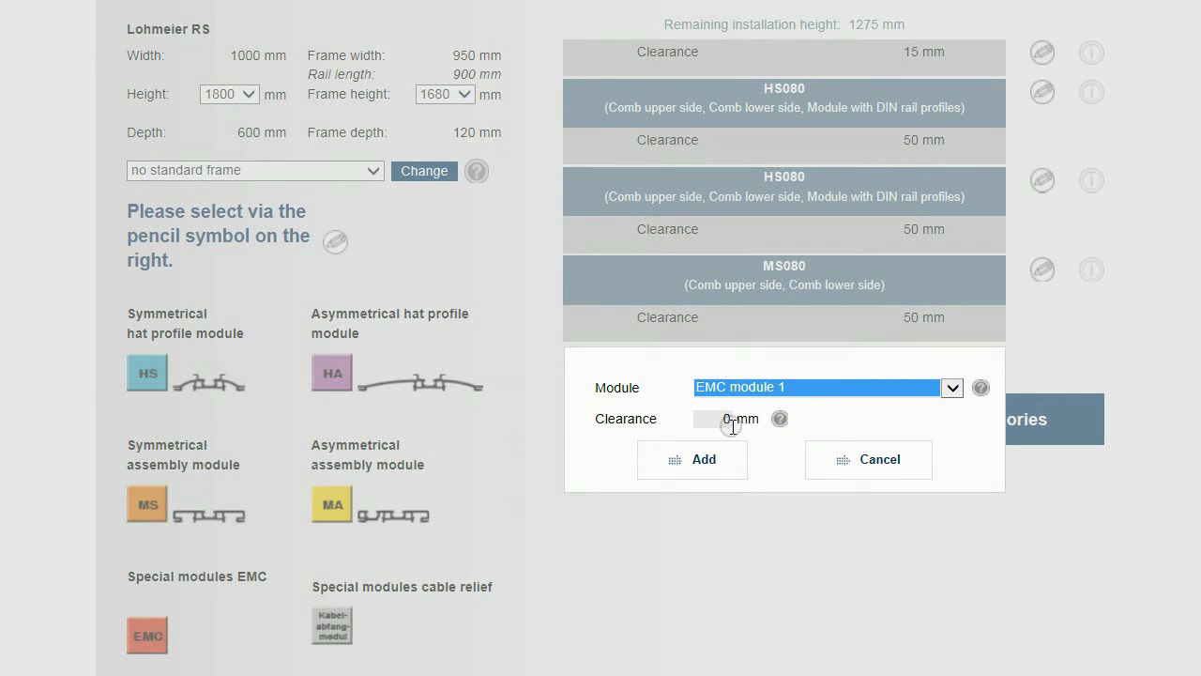
click(699, 462)
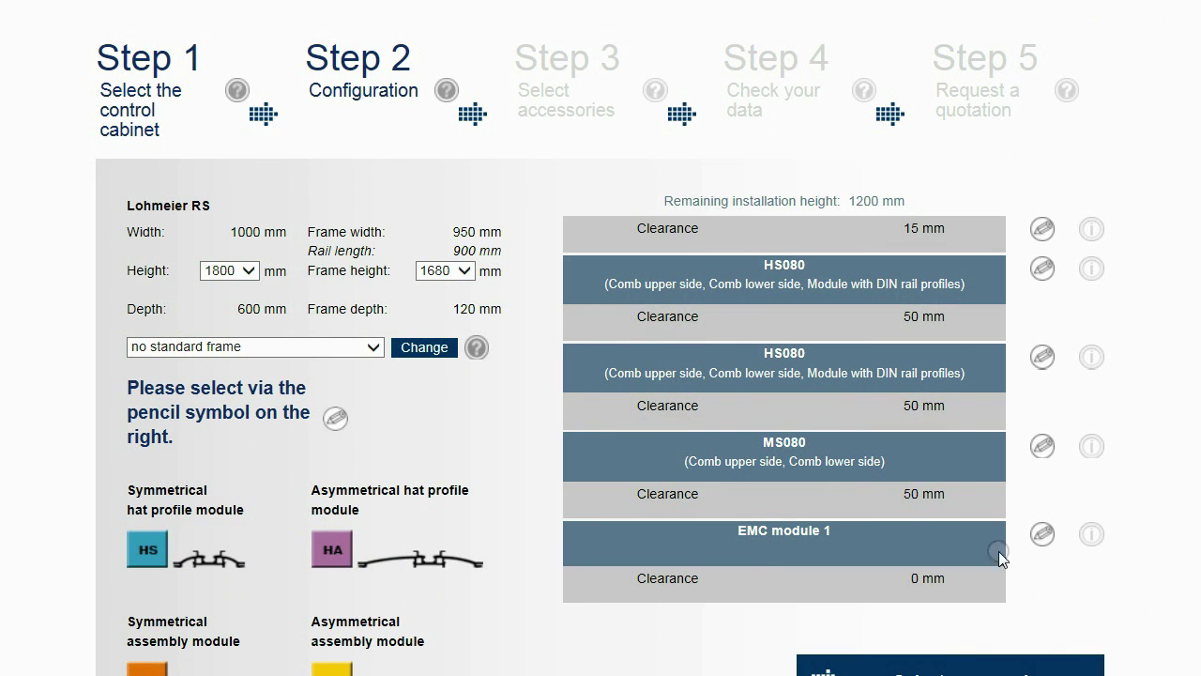
drag(826, 474, 787, 372)
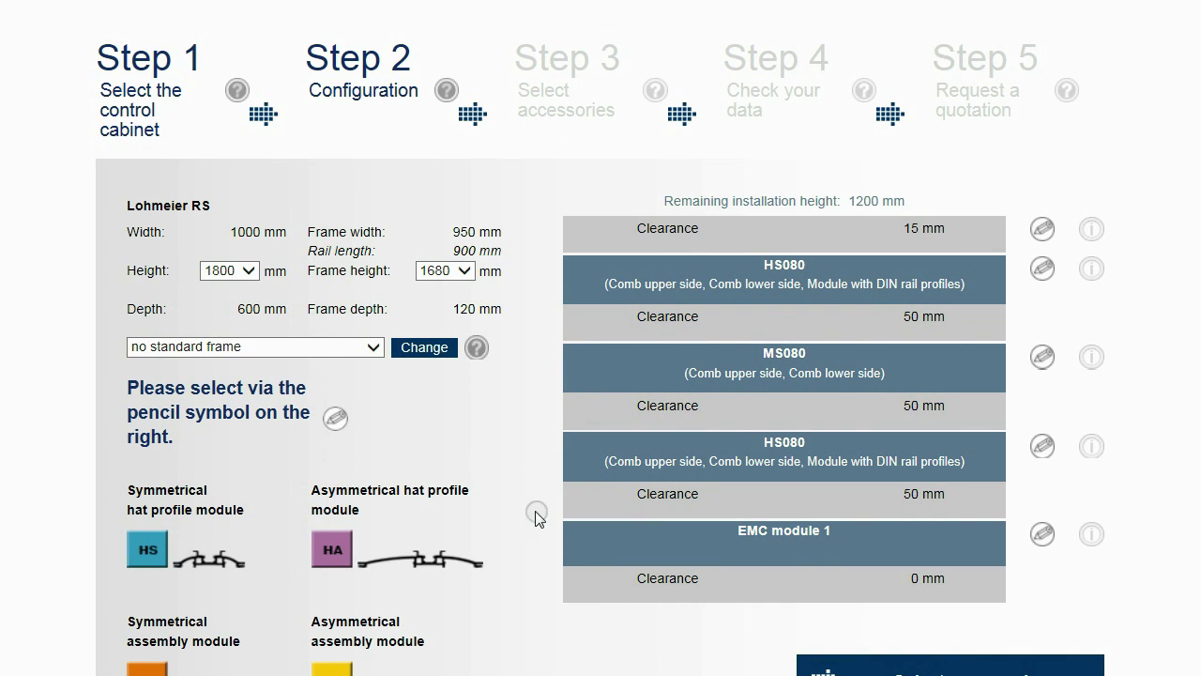
Read the help on standard frames and replace the configured modules with the standard frame "network cabinet height 1800mm".
click(478, 349)
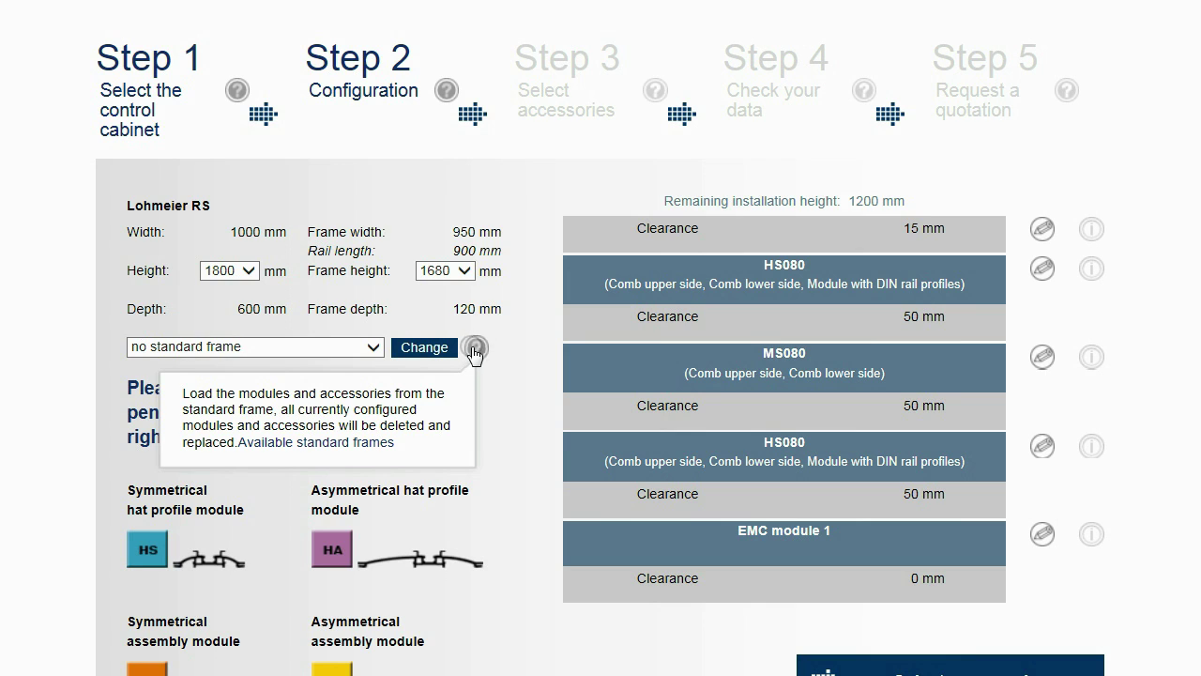
click(476, 349)
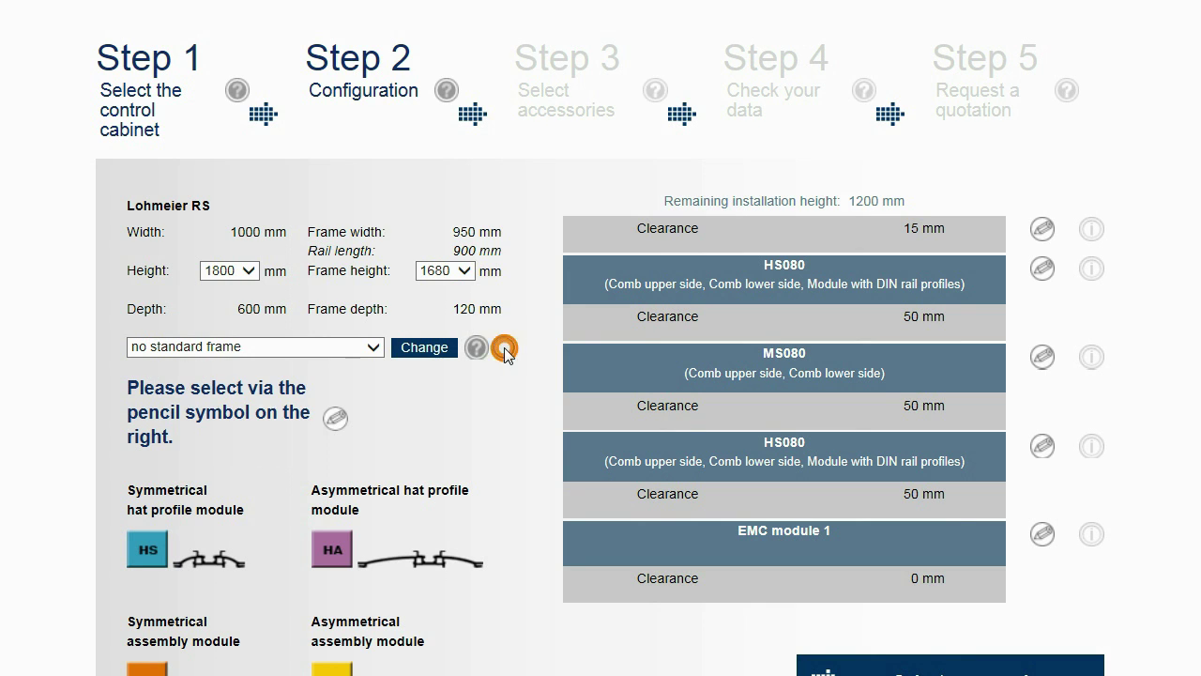
click(367, 348)
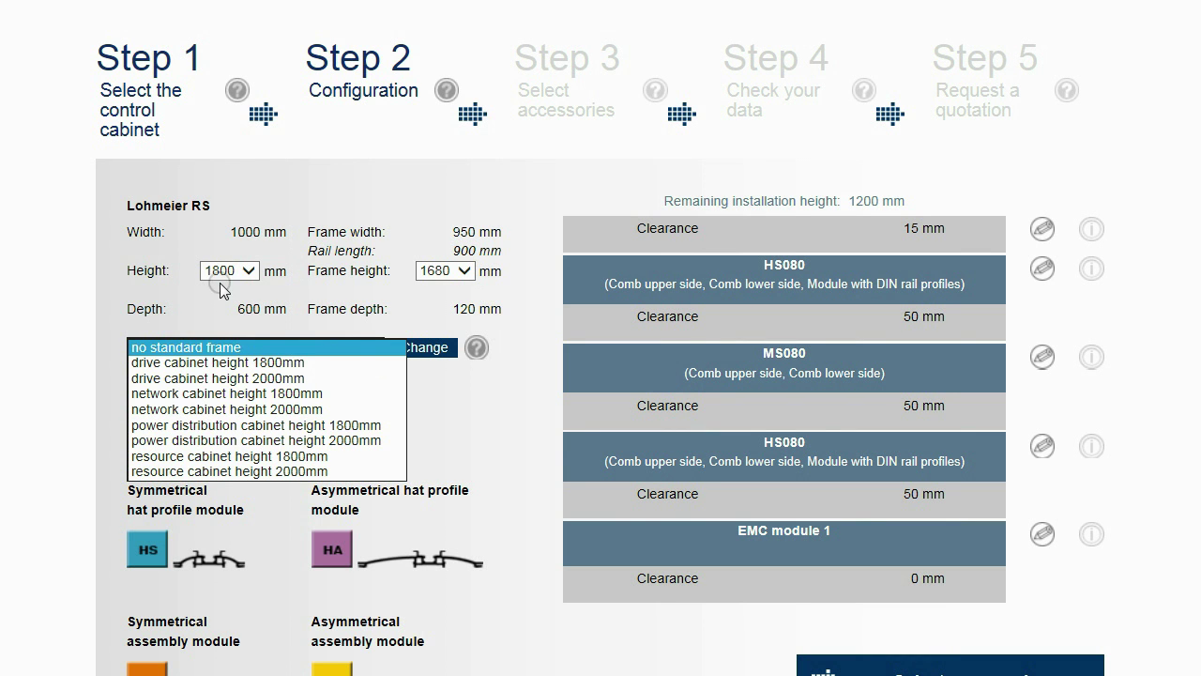
click(312, 393)
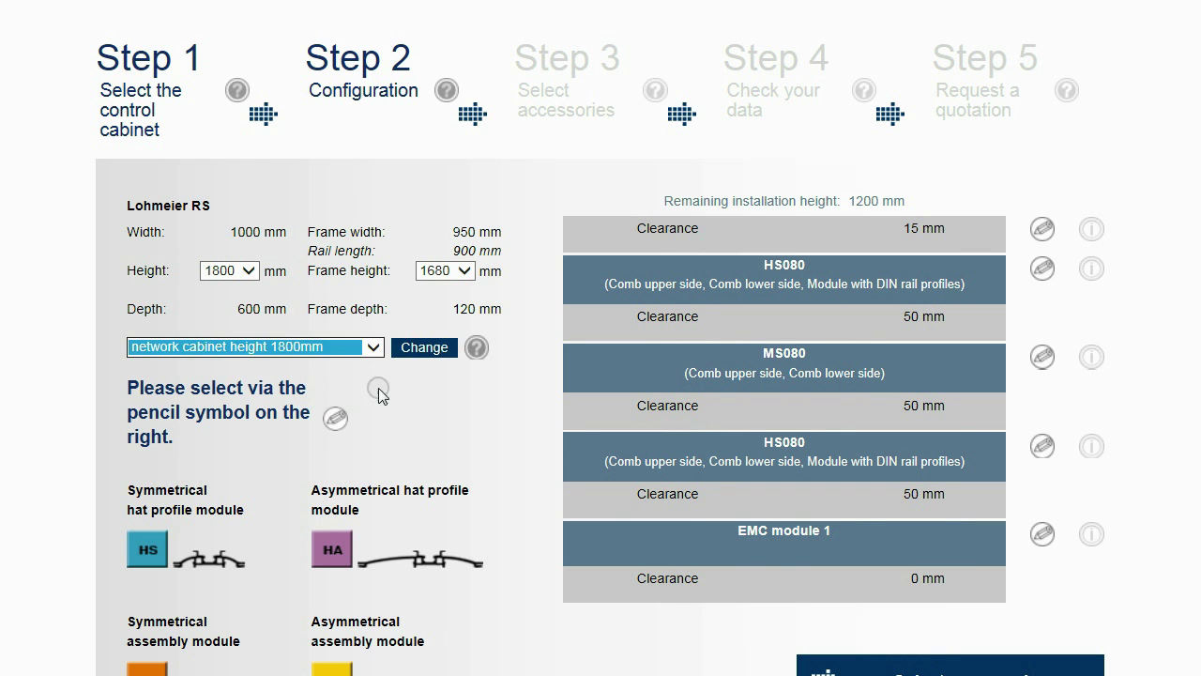
mouse_move(476, 351)
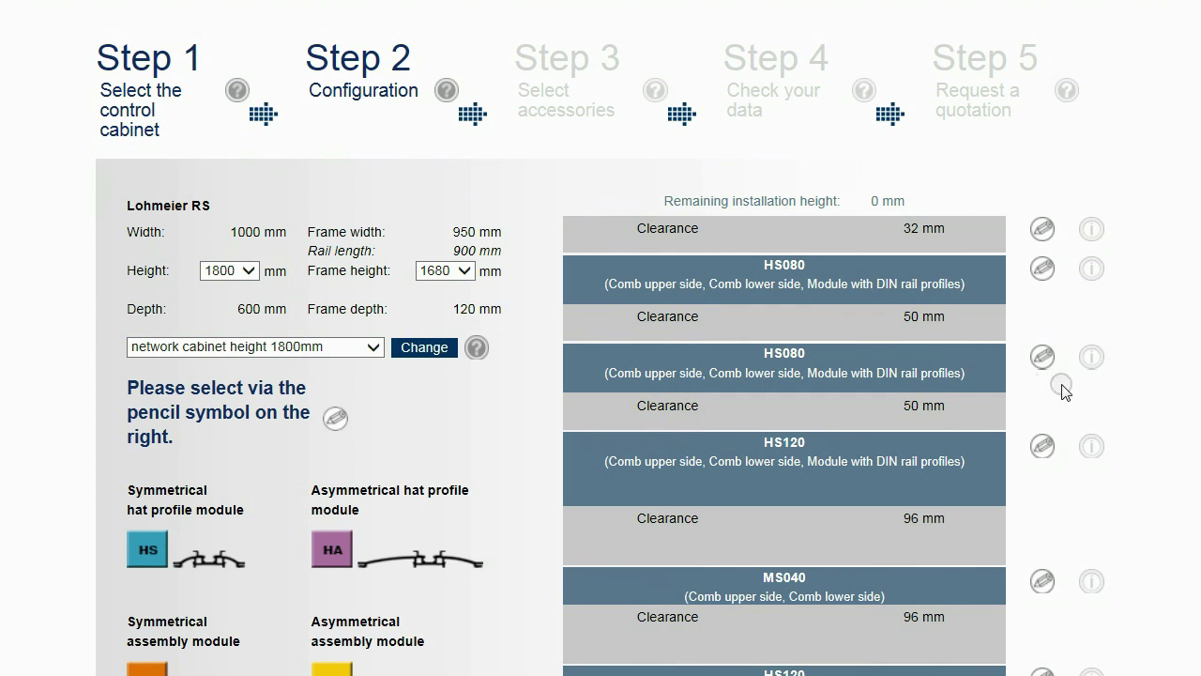
View the part details of the second HS080 module and the first MS040 module, and the editing options of the second HS080.
mouse_move(1089, 362)
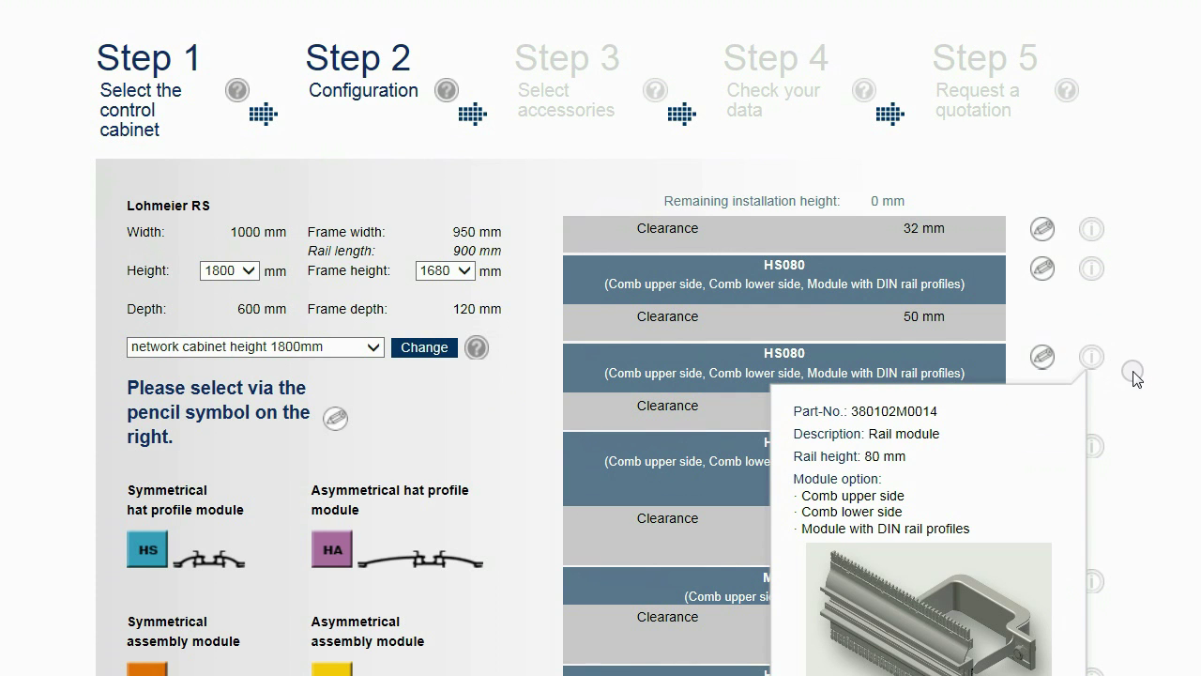
click(1096, 582)
scroll(1130, 556, down, 2)
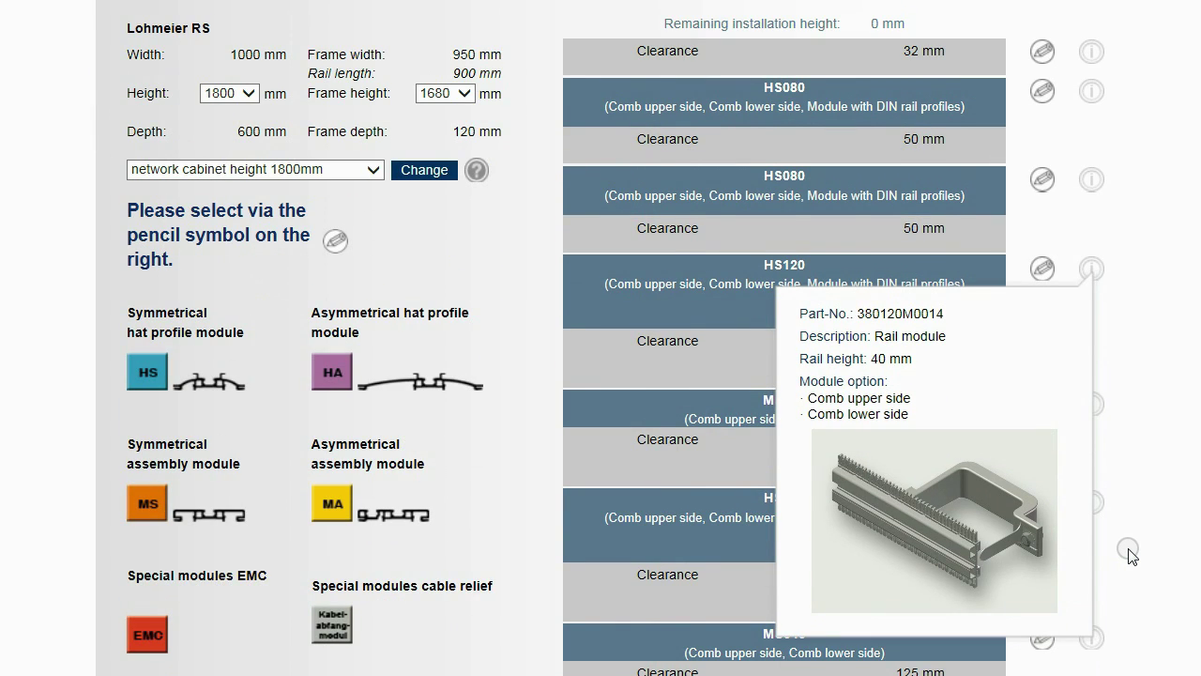
click(1129, 550)
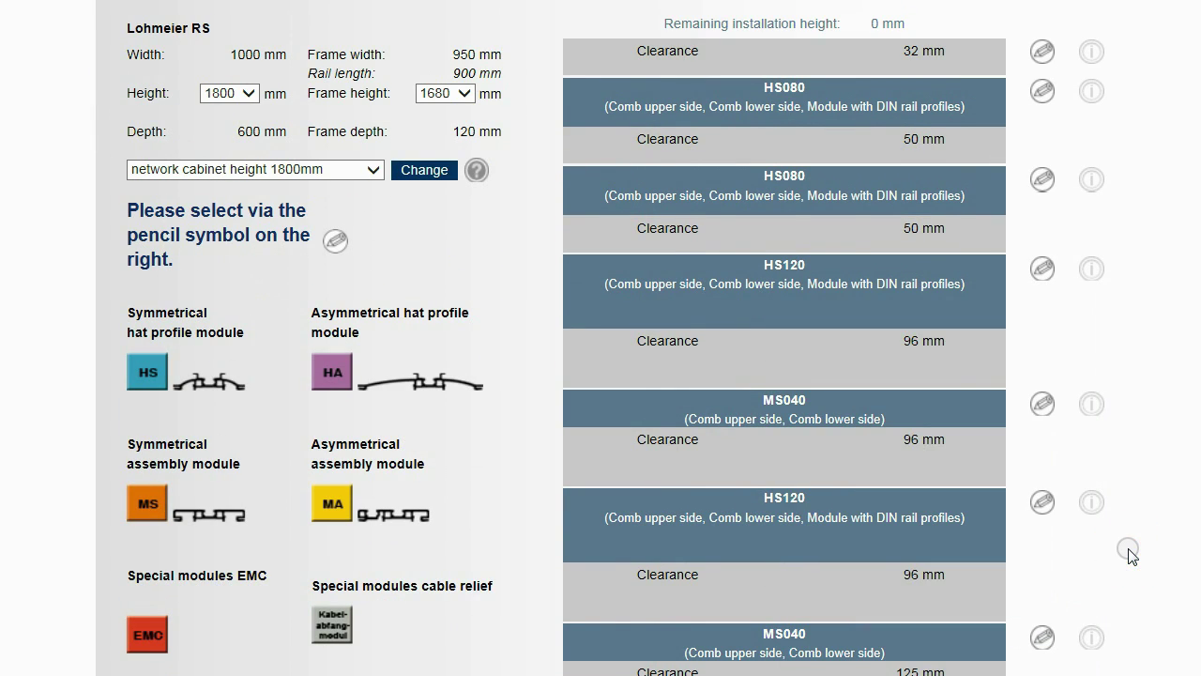
click(1042, 181)
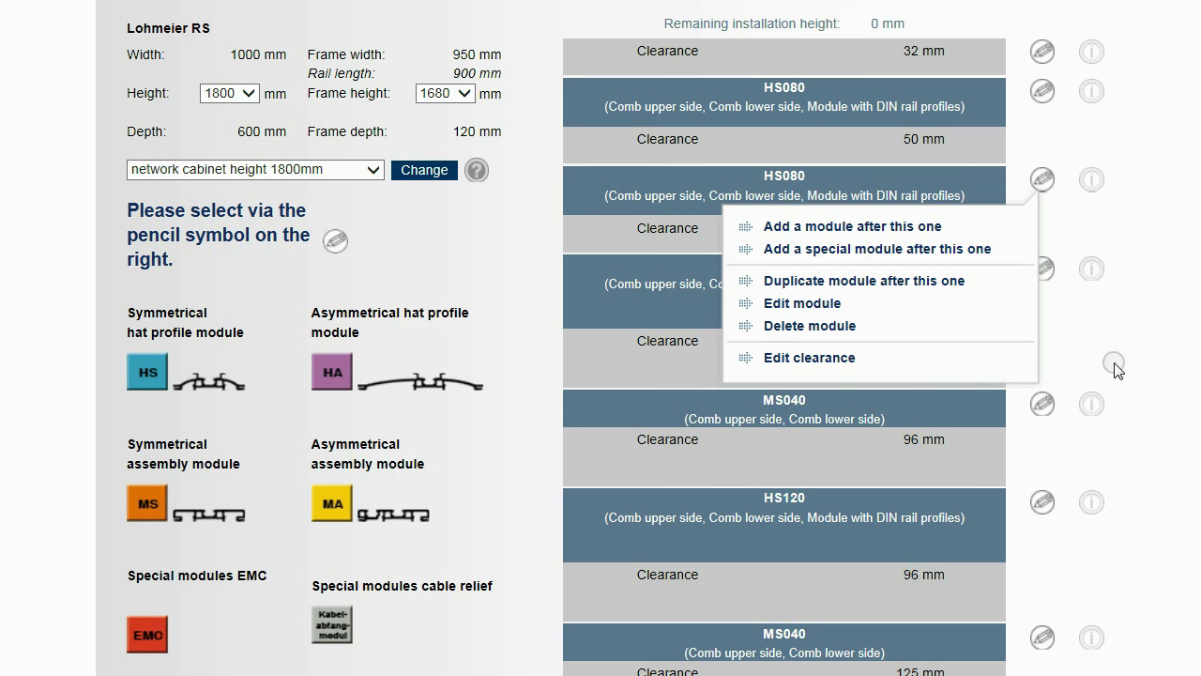
click(1145, 368)
Proceed from the completed module configuration to selecting accessories.
scroll(1144, 370, down, 5)
scroll(1144, 371, down, 3)
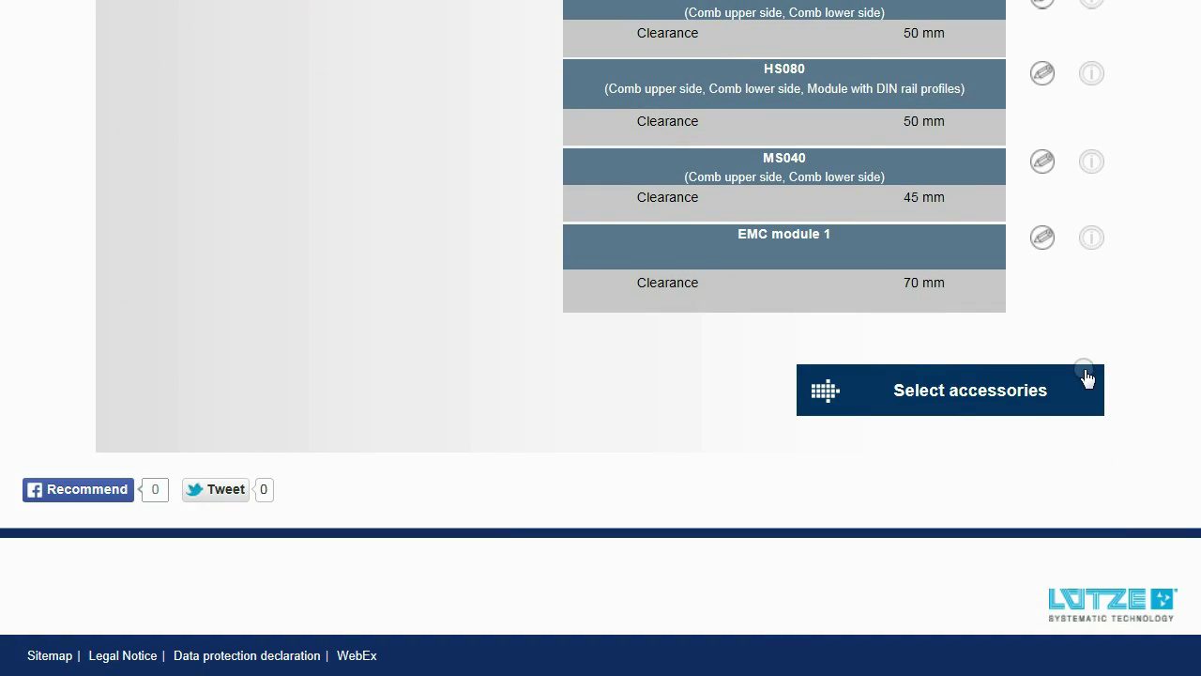
click(1027, 394)
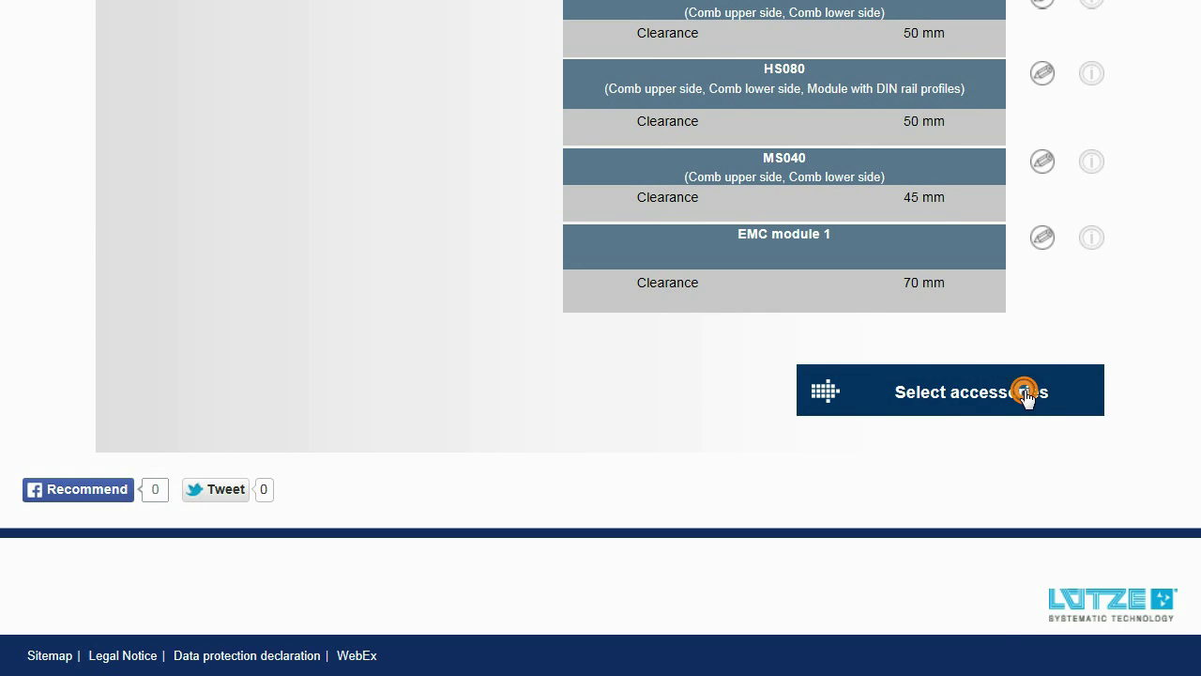
Read the descriptions of the VPSym module and the ADWS Rittal-Lohmeier fastening set.
click(1091, 244)
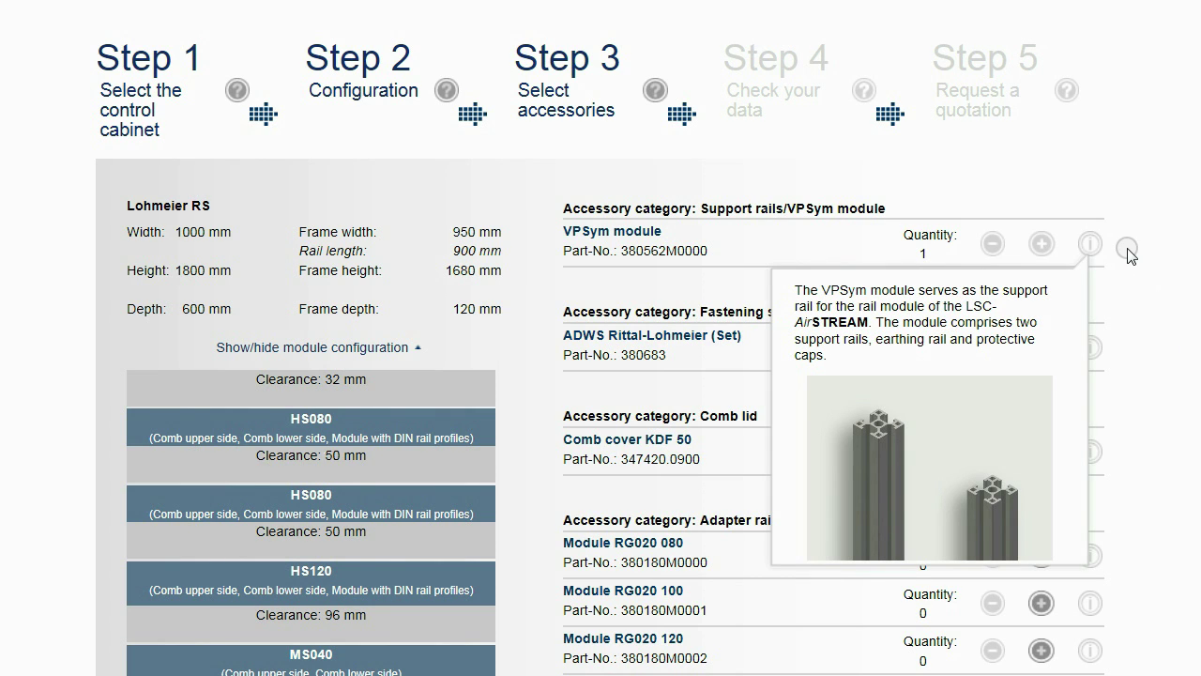
click(1129, 249)
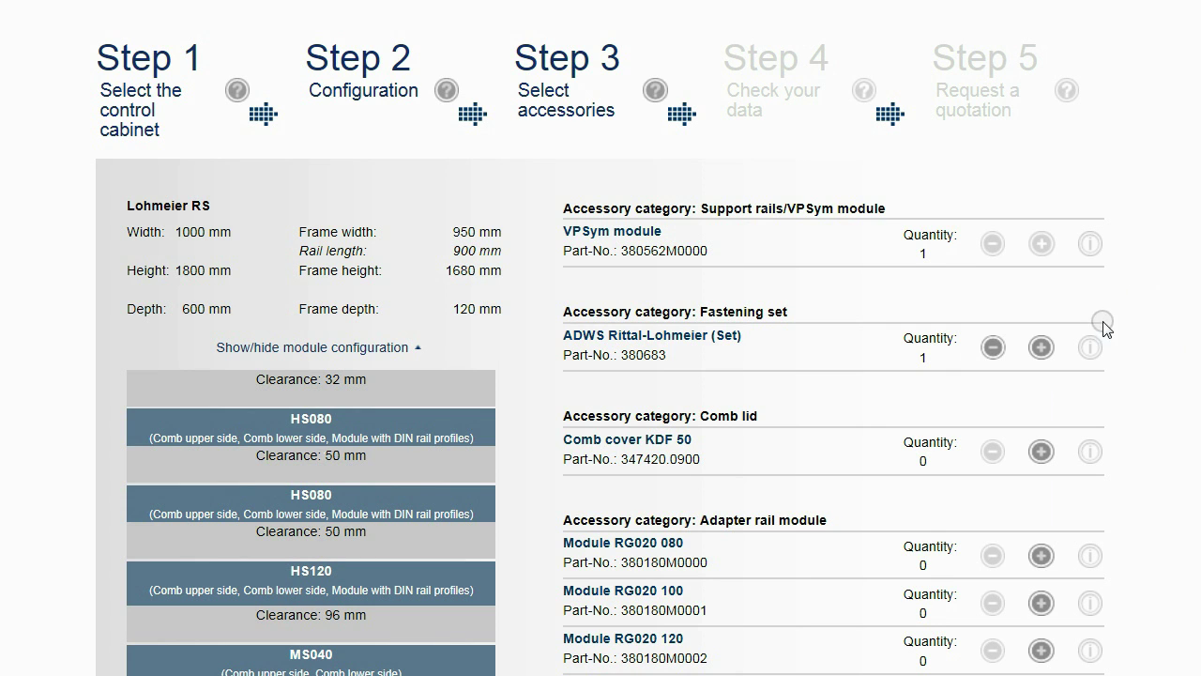
click(1091, 349)
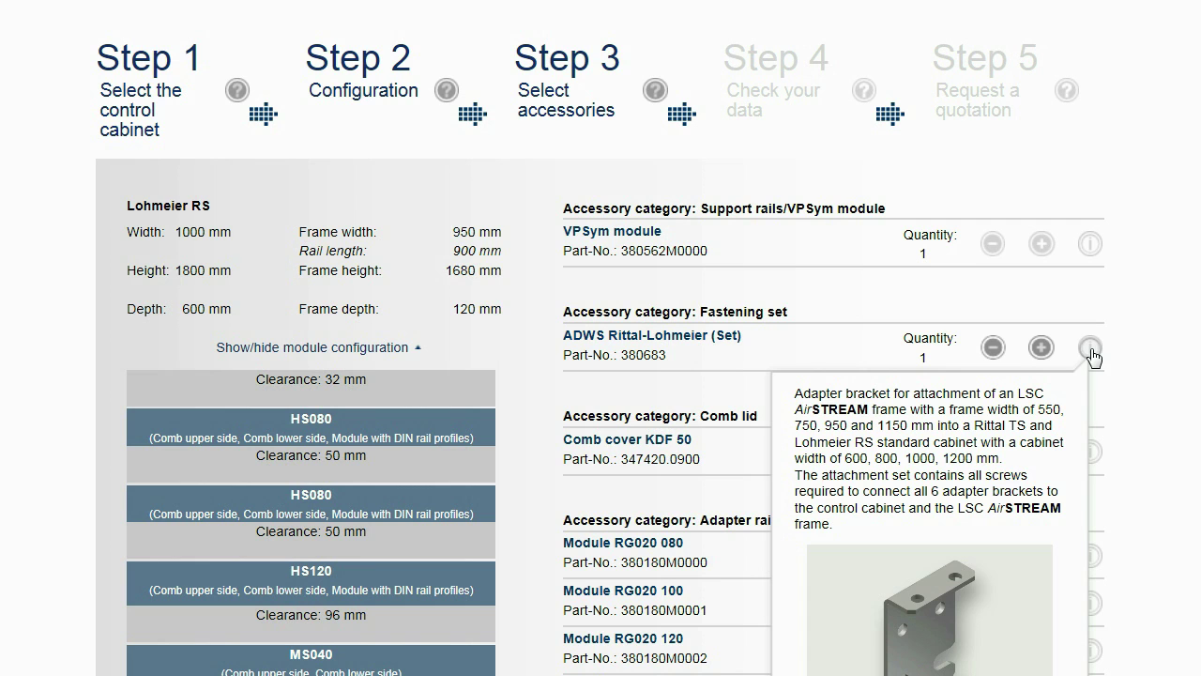
scroll(1145, 347, down, 2)
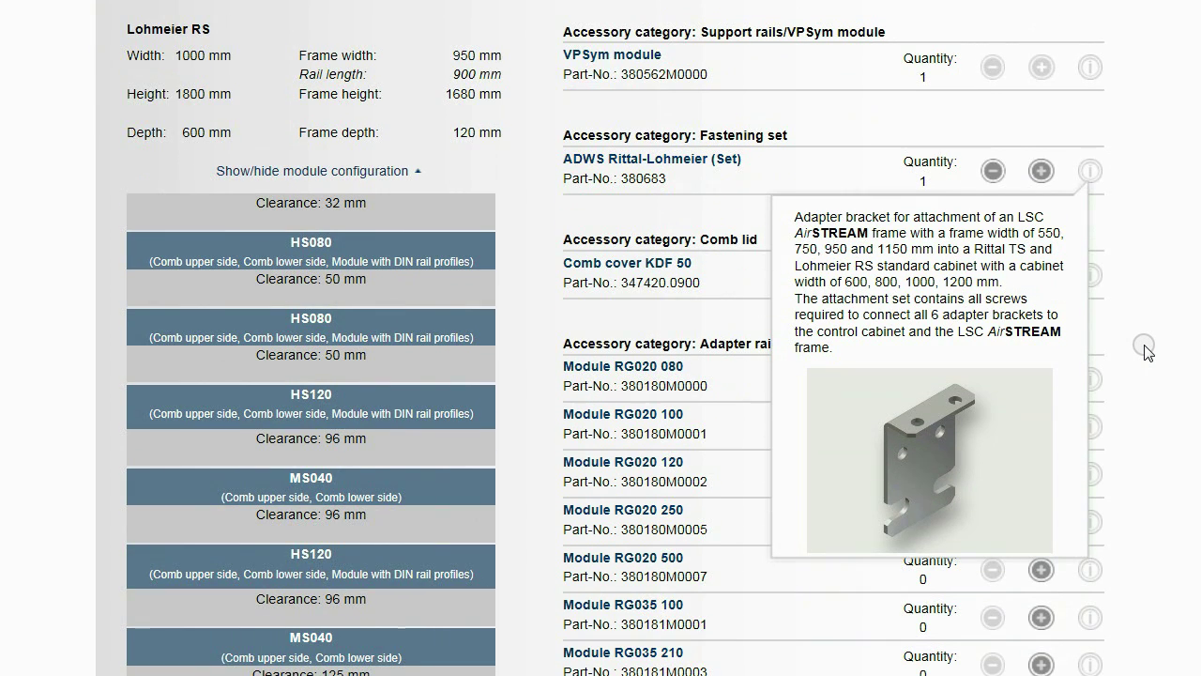
click(1145, 347)
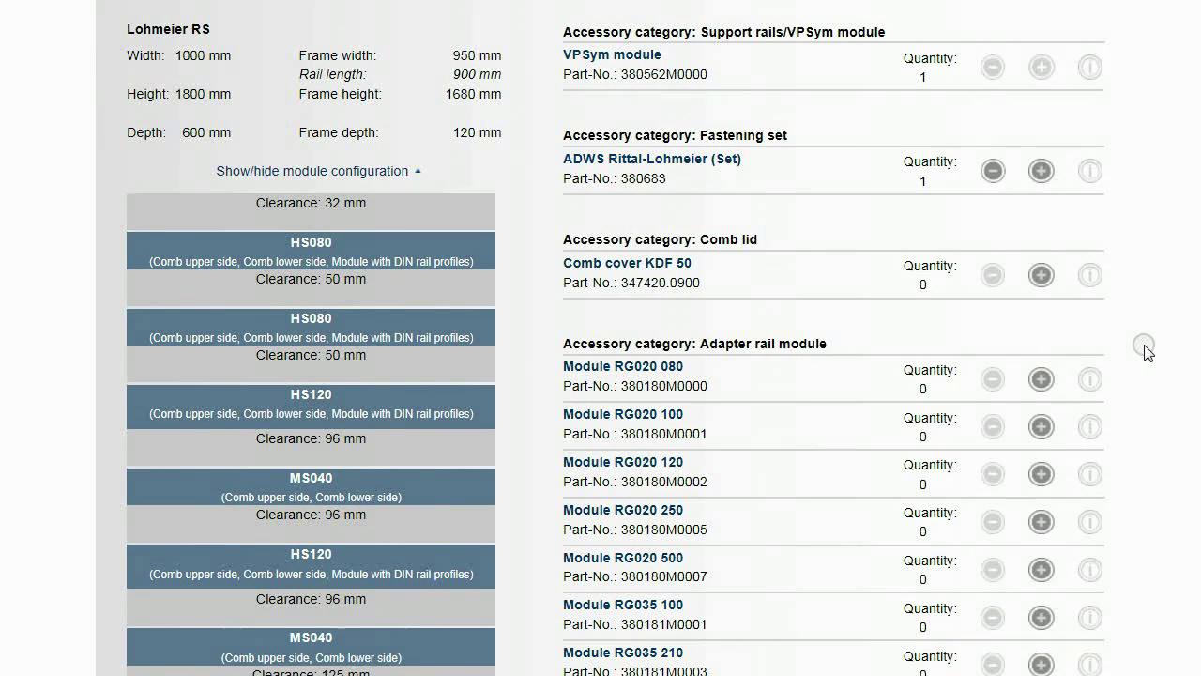
Read the description of the comb cover KDF 50 and check the clearance between the HS080 modules against its requirement.
click(1092, 277)
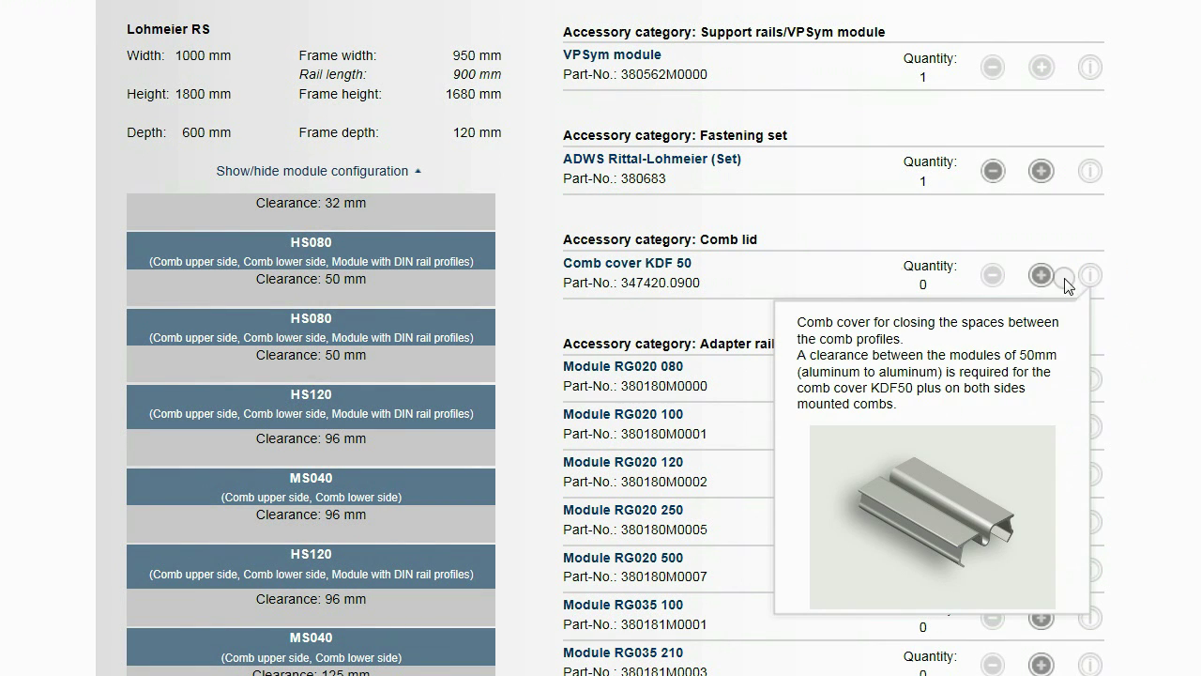
click(268, 312)
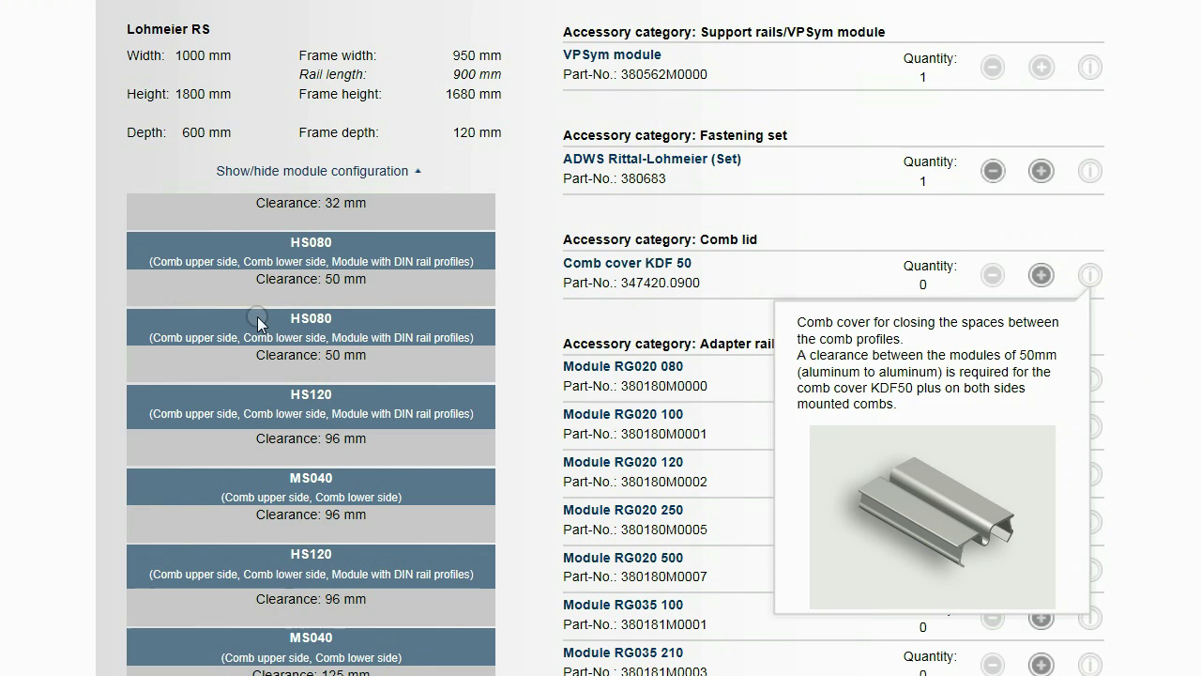
drag(252, 354, 346, 303)
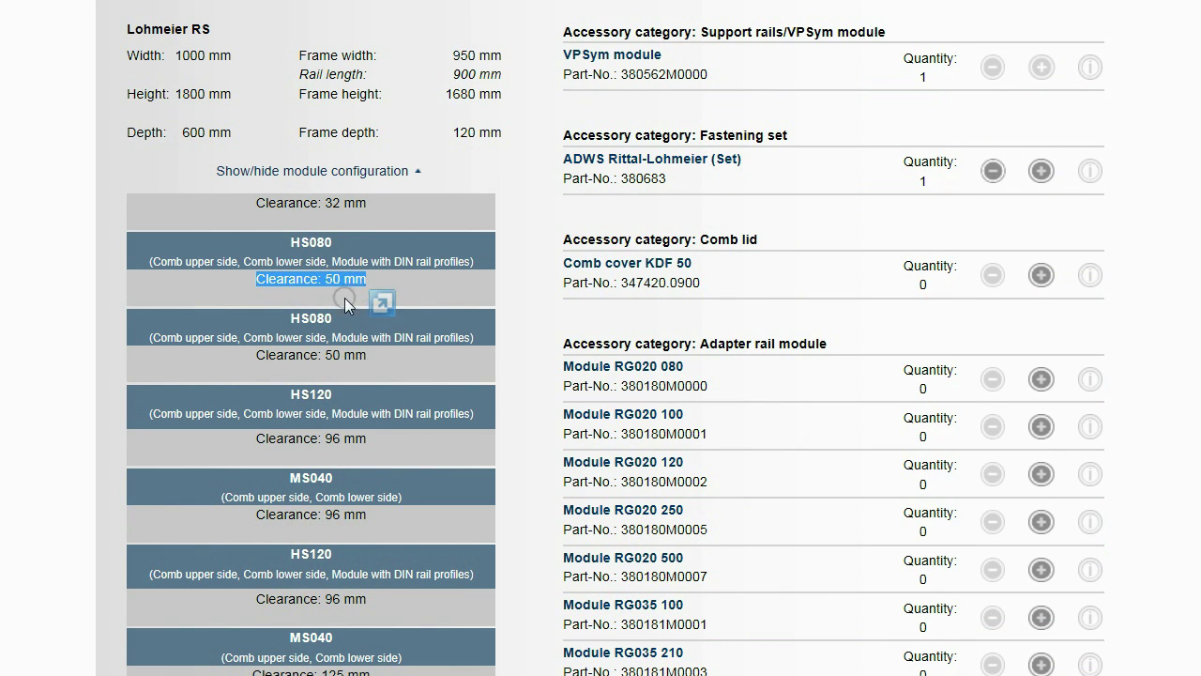
Read the descriptions of the adapter rail modules RG020 080 and RG035 210.
click(1088, 380)
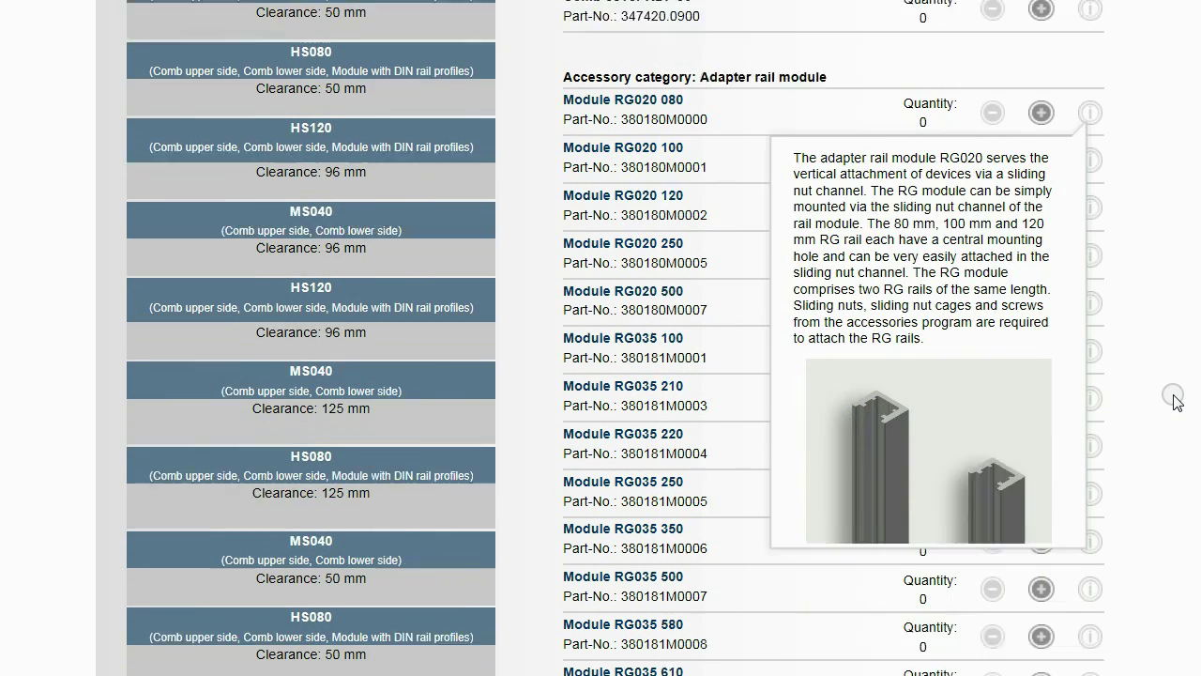
scroll(1171, 393, down, 4)
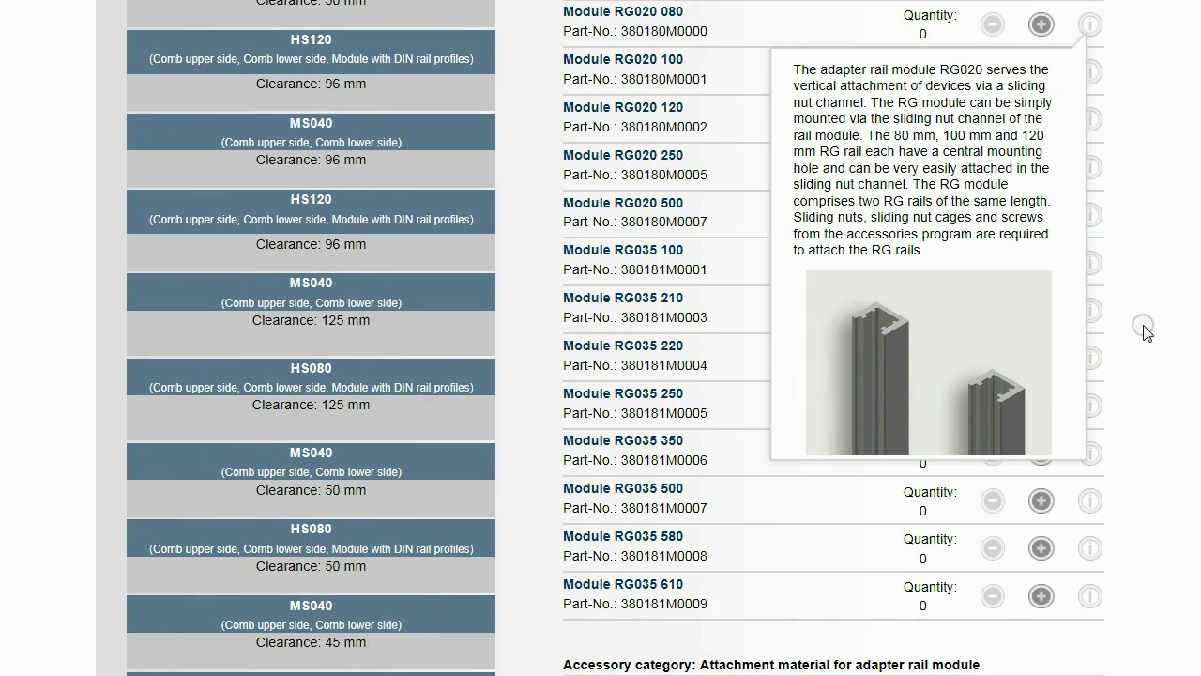
click(1144, 325)
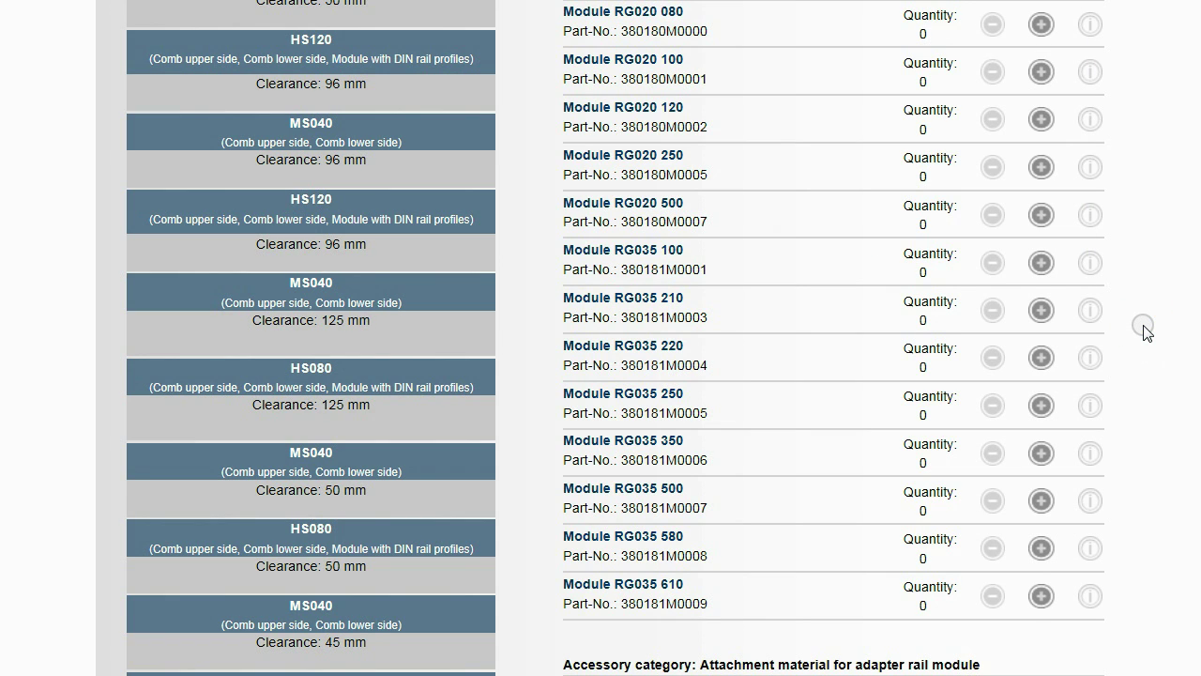
click(1091, 312)
scroll(1156, 377, down, 4)
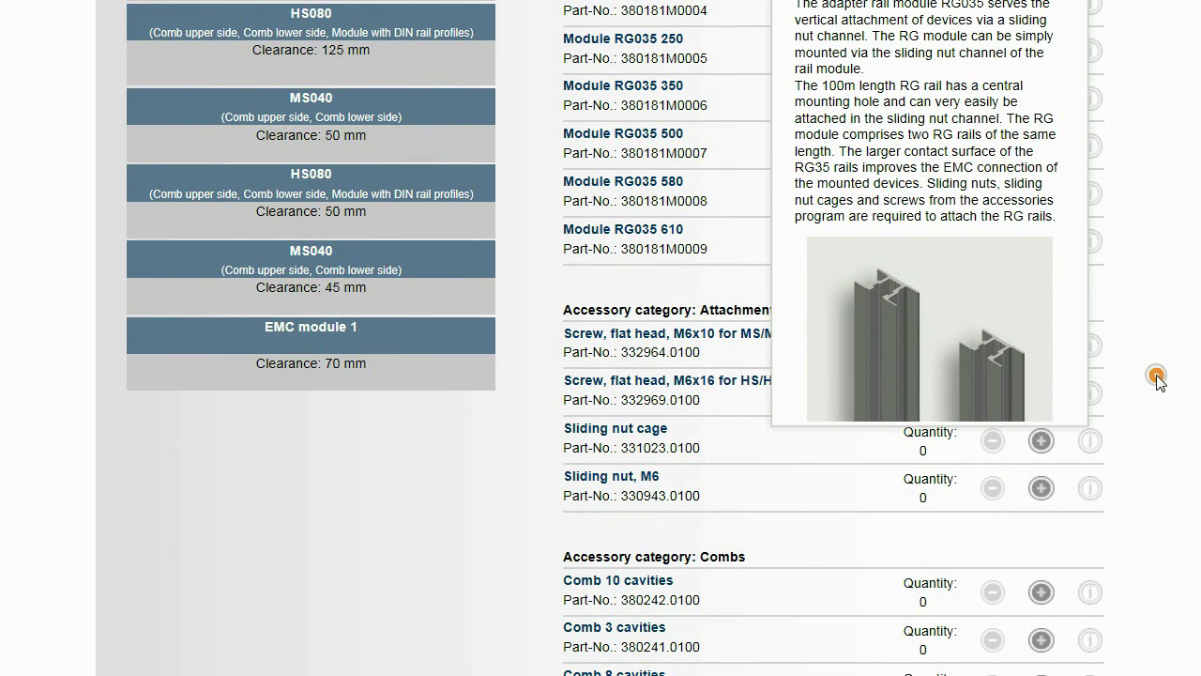
Add 200 flat head screws M6x16 for HS/HA modules and 100 sliding nut cages to the accessories.
click(1157, 376)
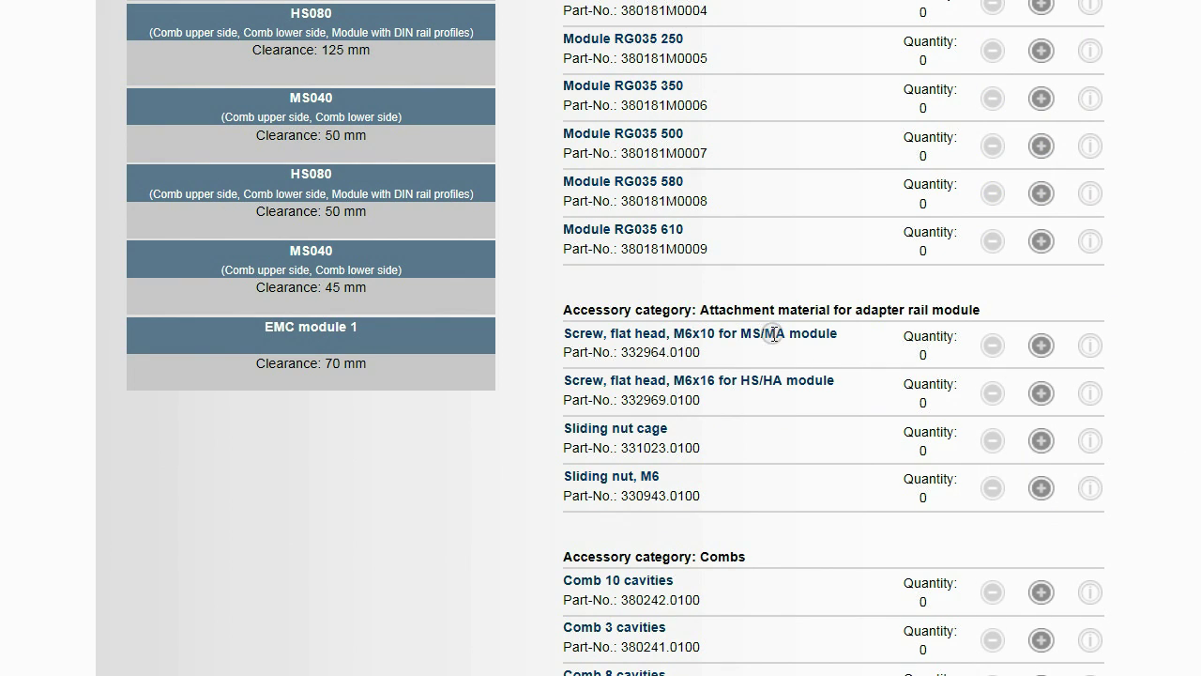
drag(743, 331, 837, 335)
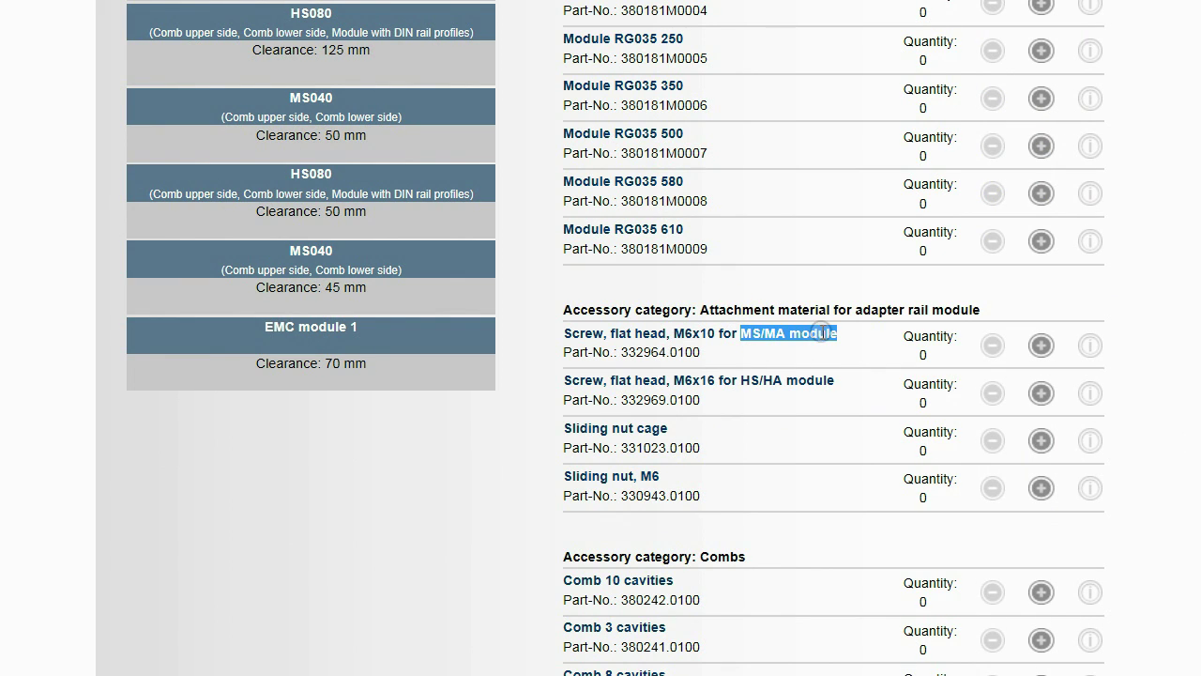
drag(741, 380, 815, 389)
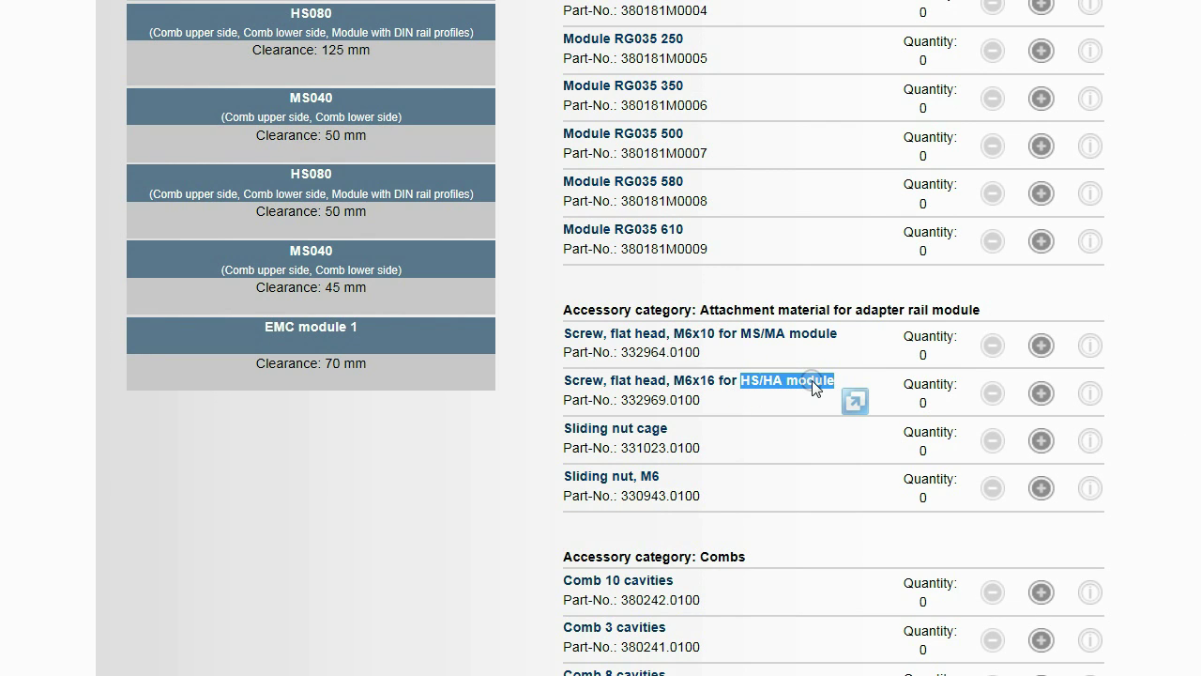
mouse_move(1090, 397)
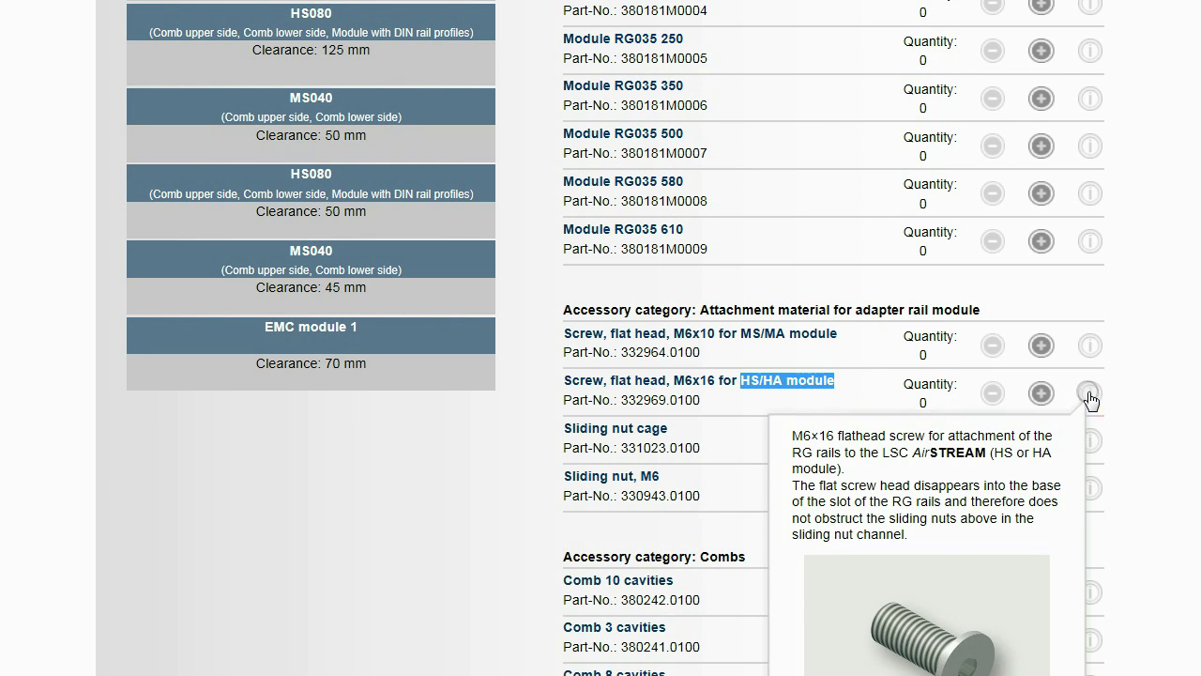
click(1133, 401)
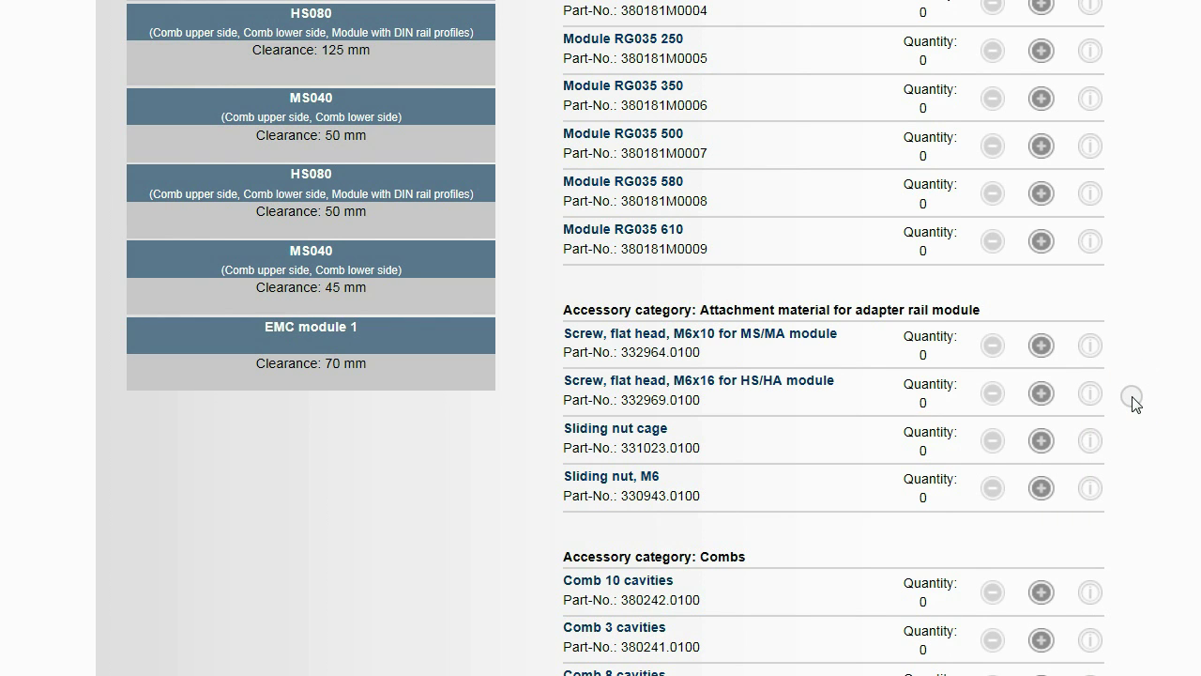
click(1040, 395)
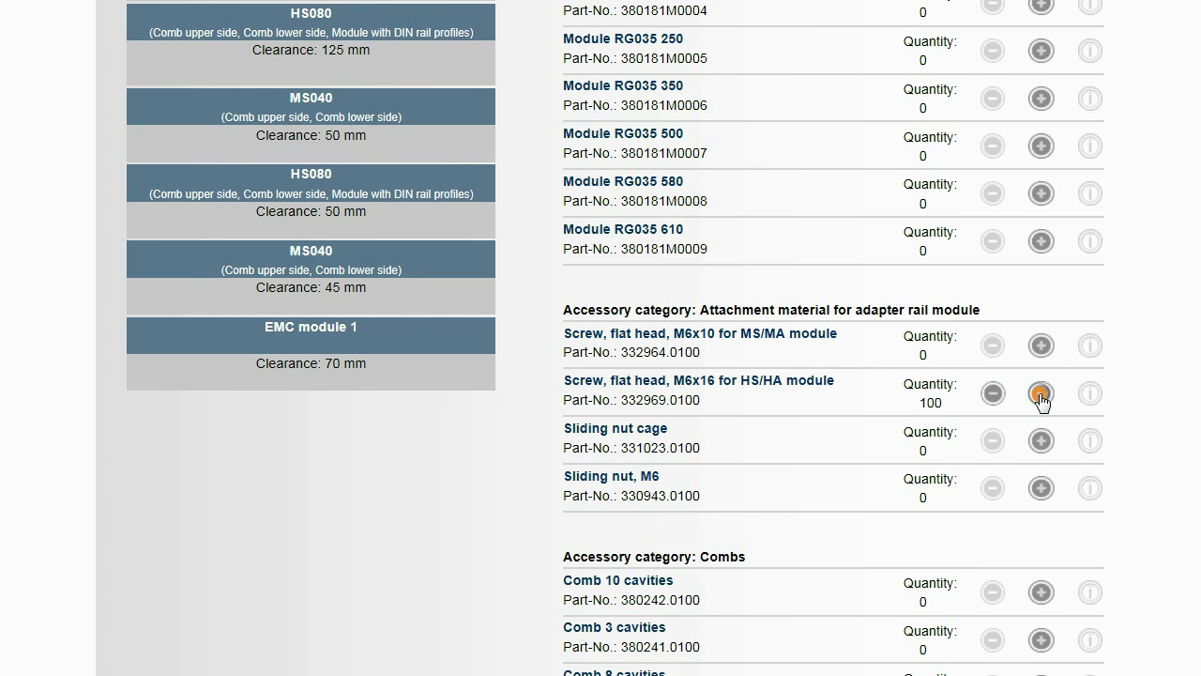
click(1040, 396)
click(1042, 443)
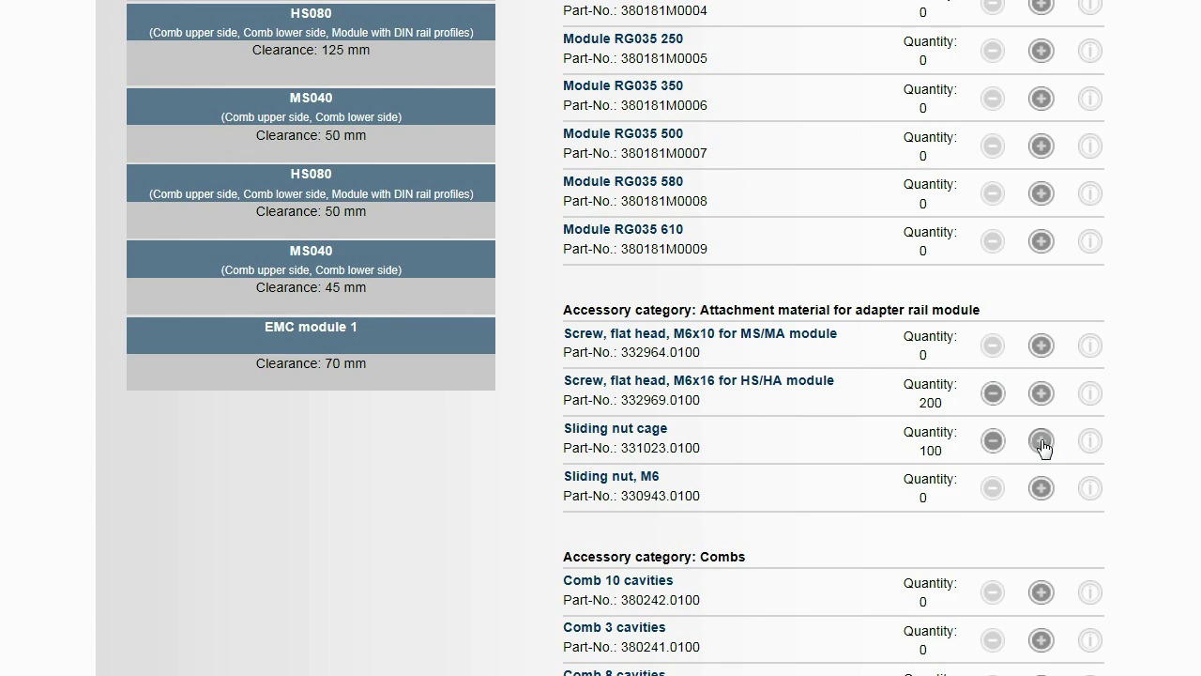
Read the descriptions of the 10-cavity and 3-cavity combs and set the 3-cavity comb's quantity to 100.
scroll(1079, 456, down, 5)
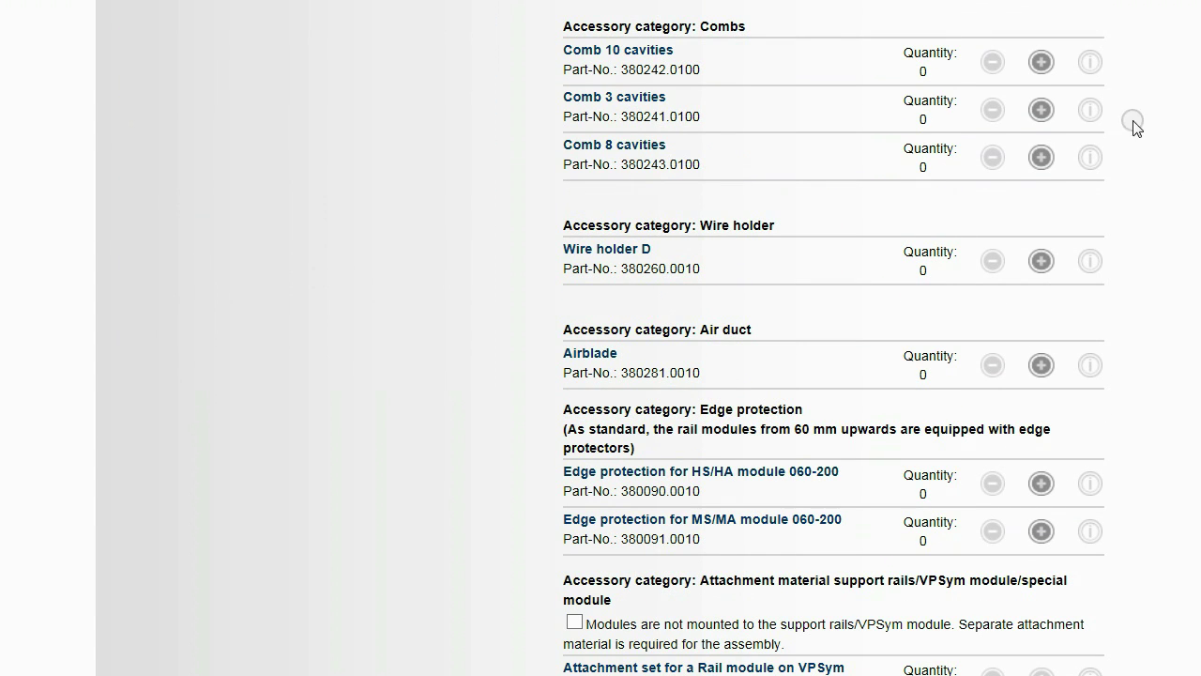
mouse_move(1090, 64)
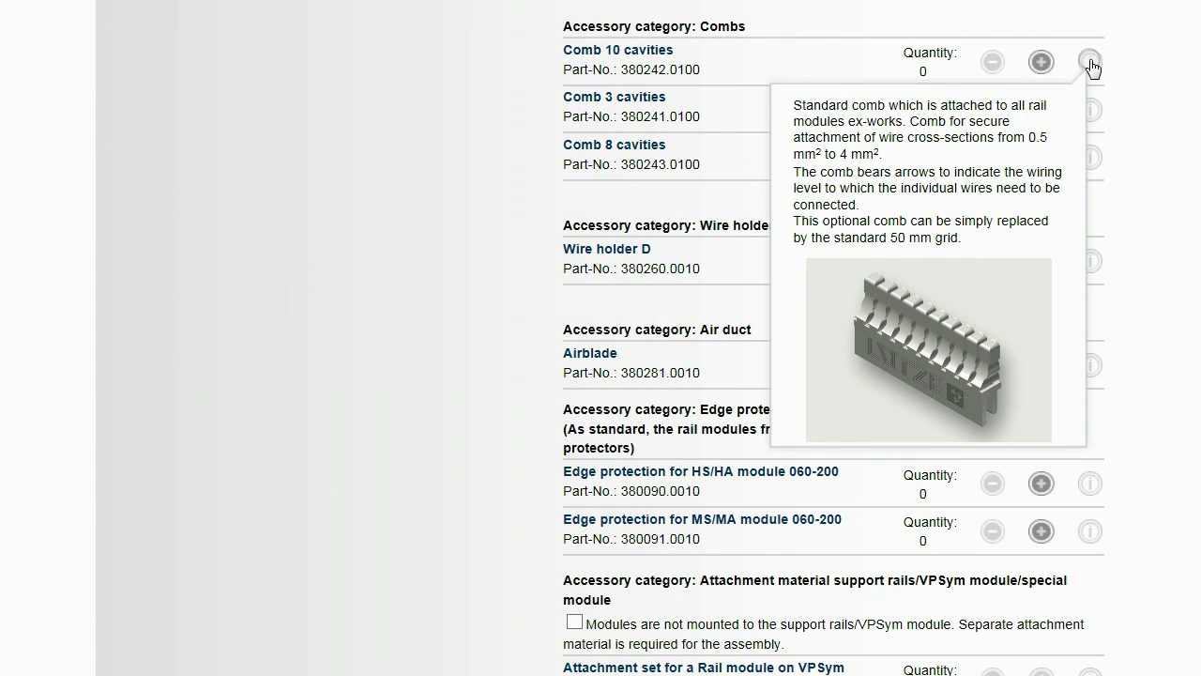
mouse_move(1090, 113)
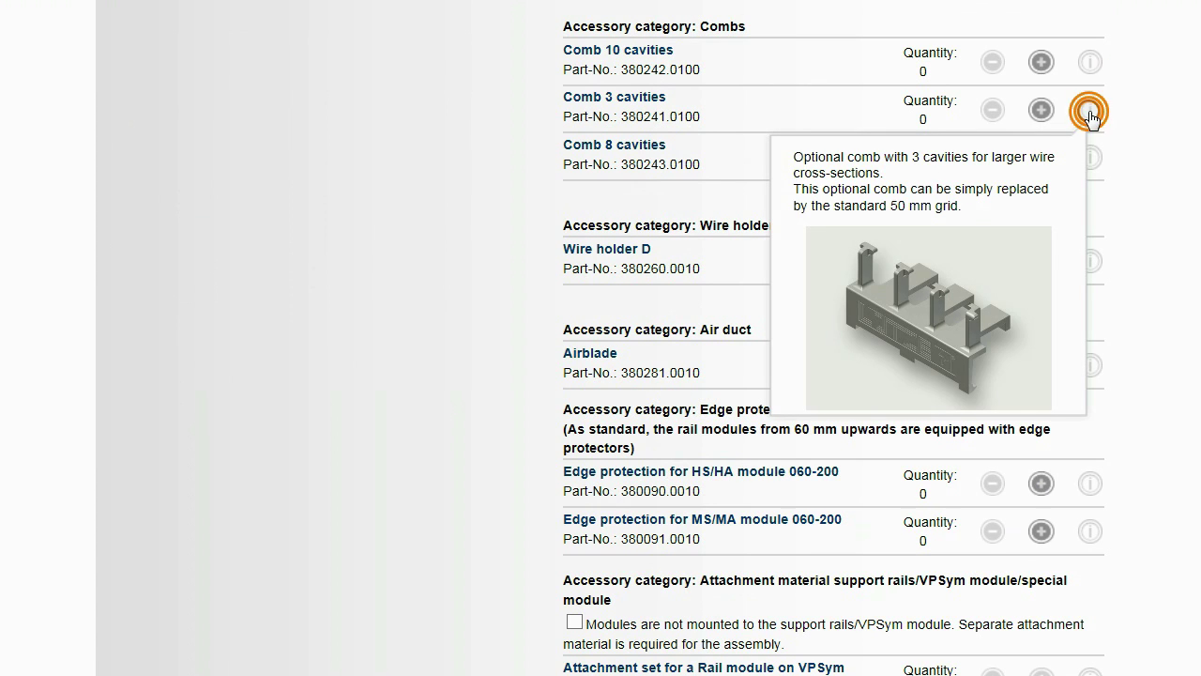
click(1158, 158)
click(1041, 111)
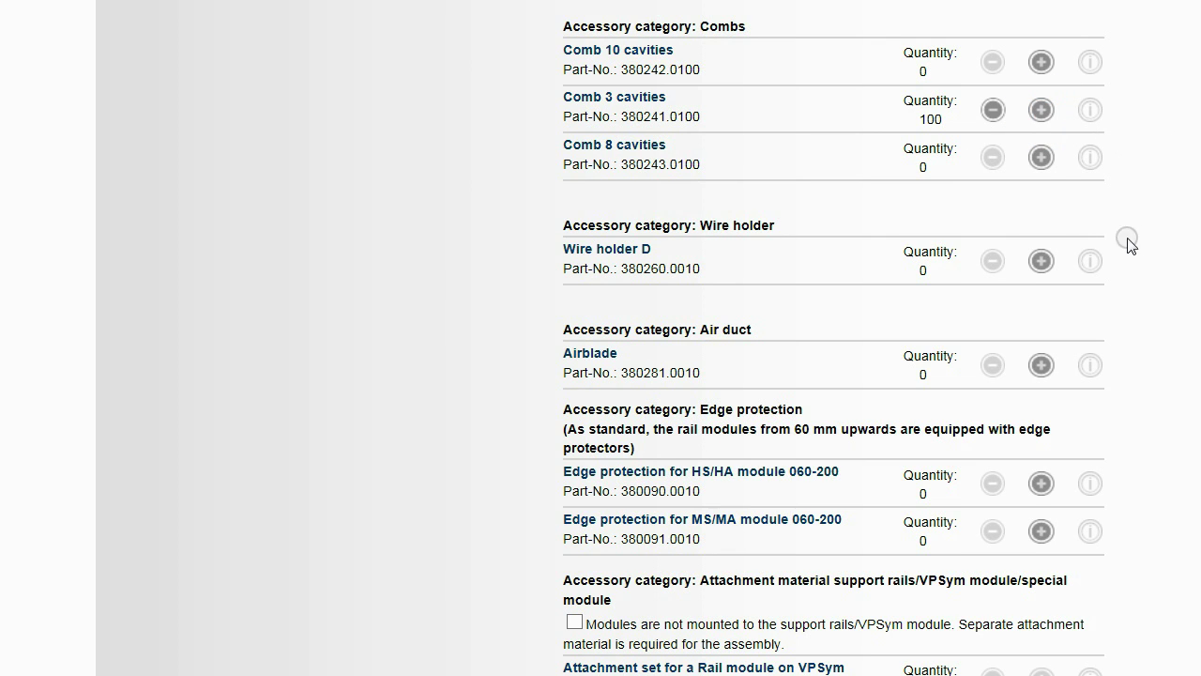
Read the description of Wire holder D and set its quantity to 10.
click(1092, 263)
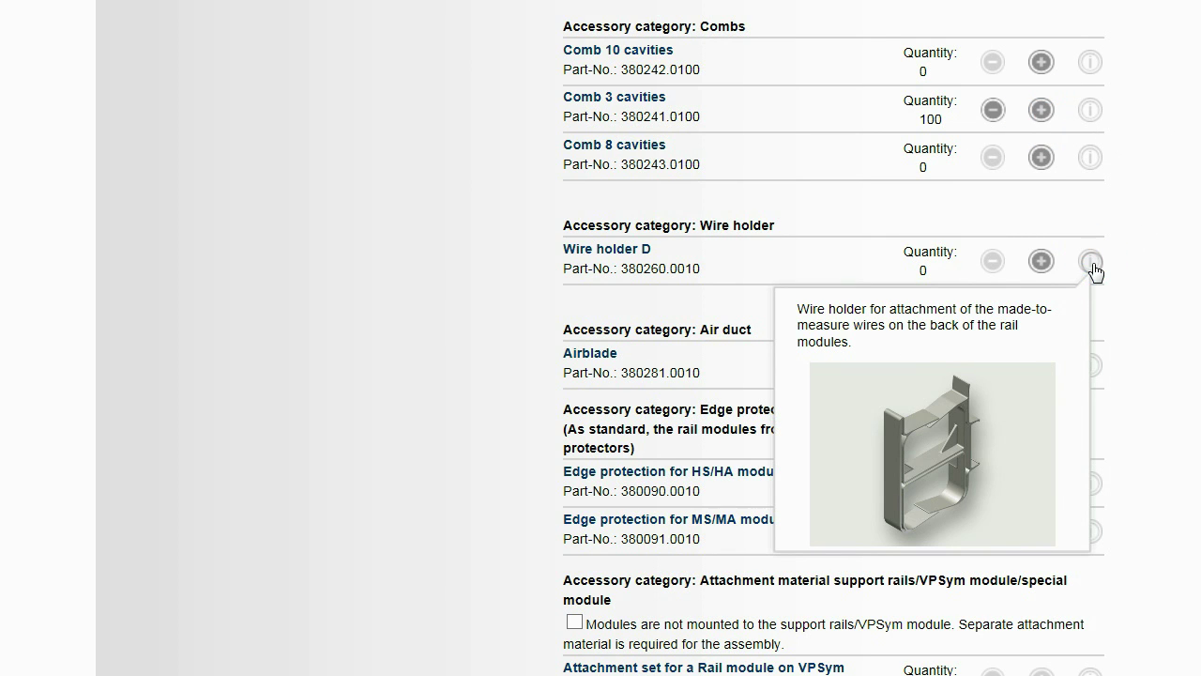
click(1132, 296)
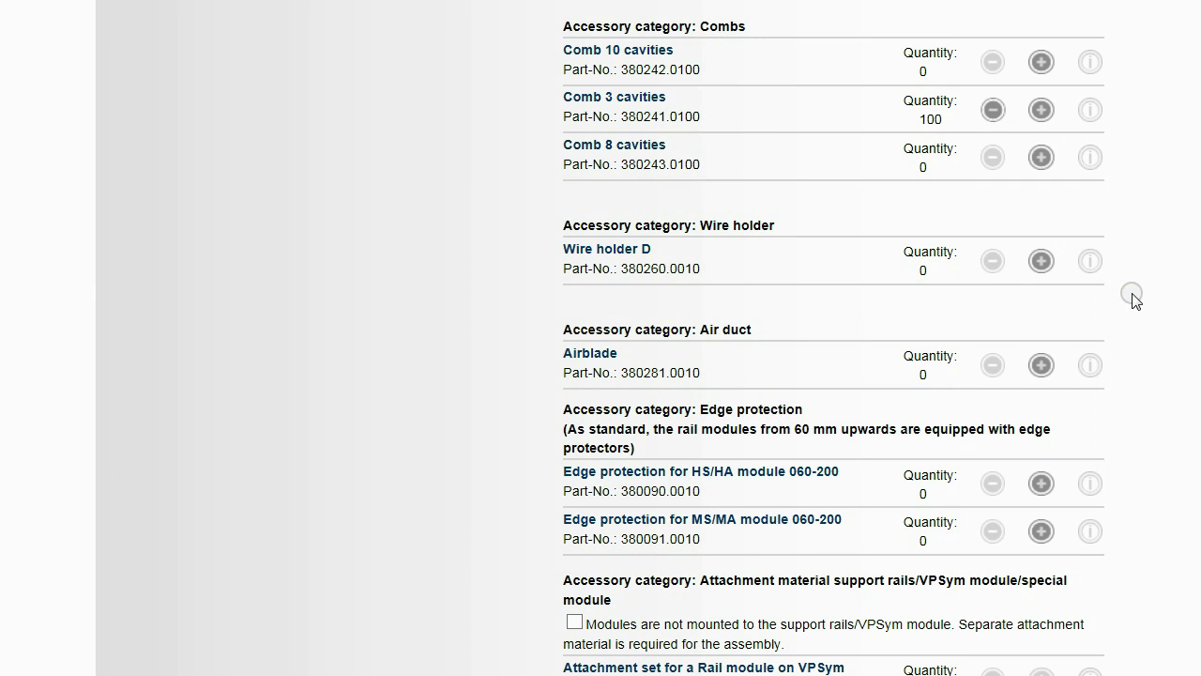
click(1041, 263)
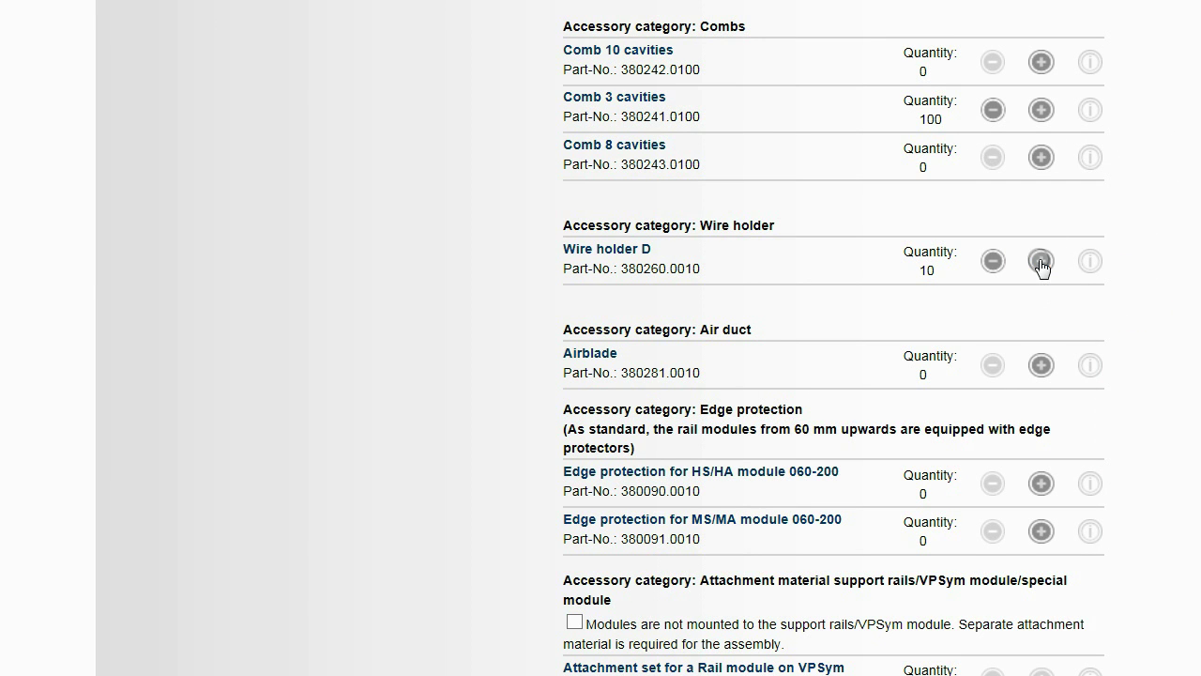
Review the attachment material category for support rails, VPSym and special modules, leaving it unselected, and proceed to checking the data.
scroll(1156, 315, down, 5)
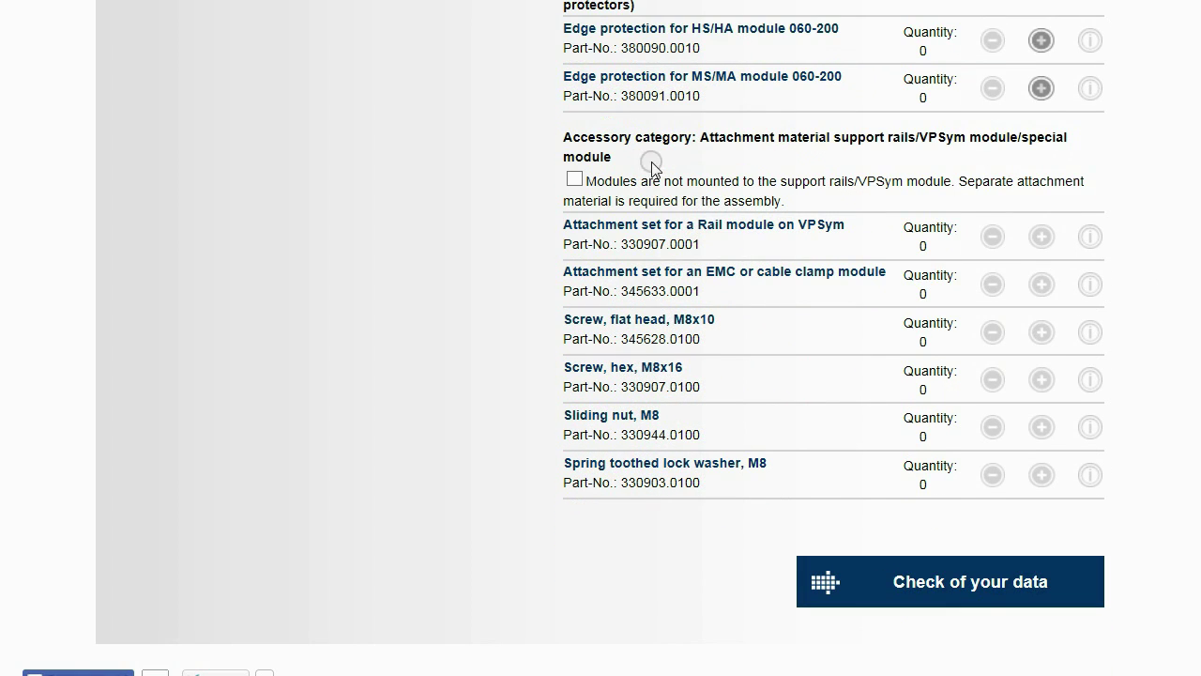
drag(560, 139, 625, 161)
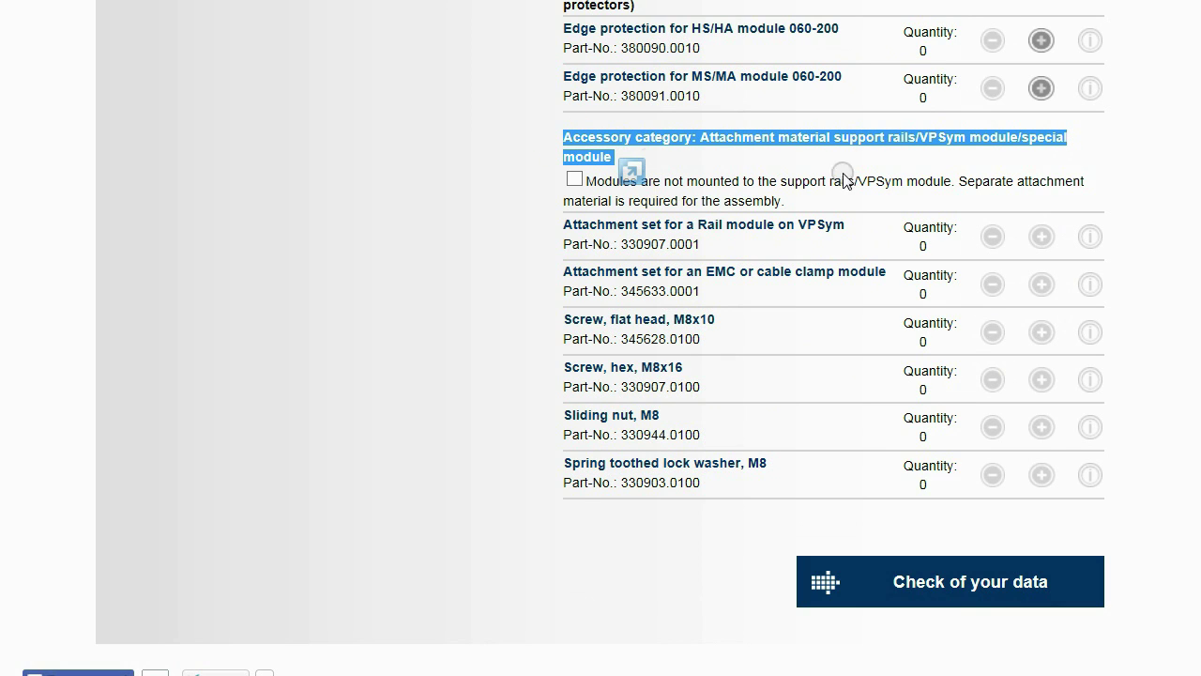
click(1152, 179)
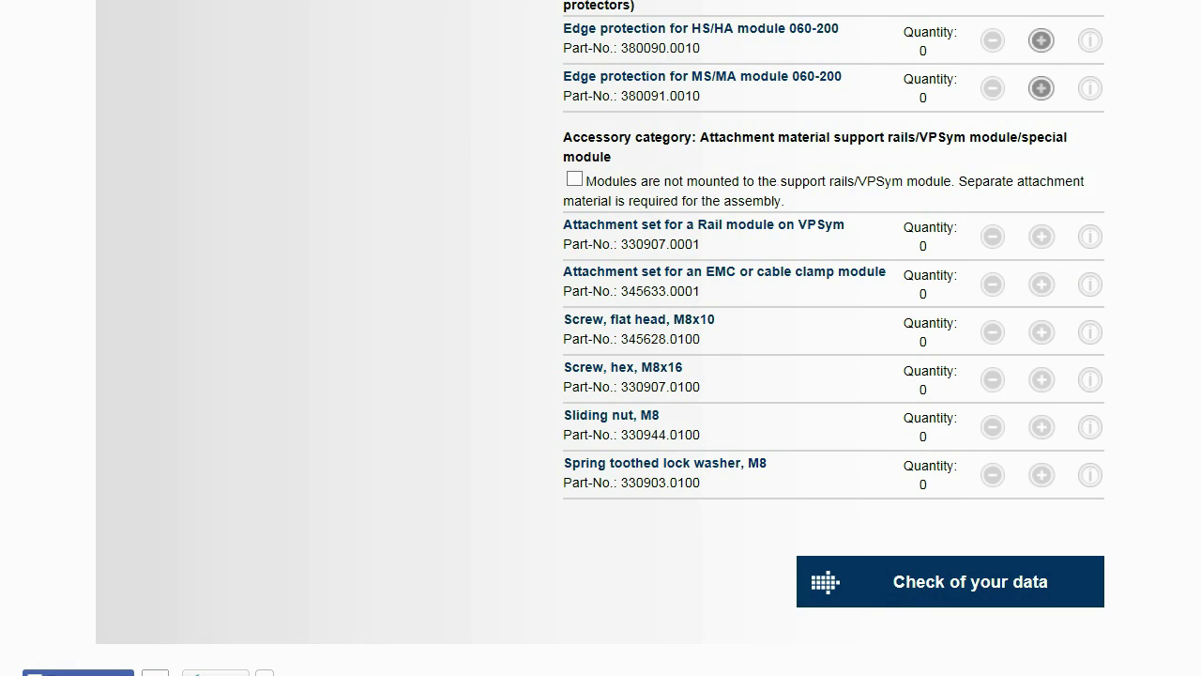
click(960, 583)
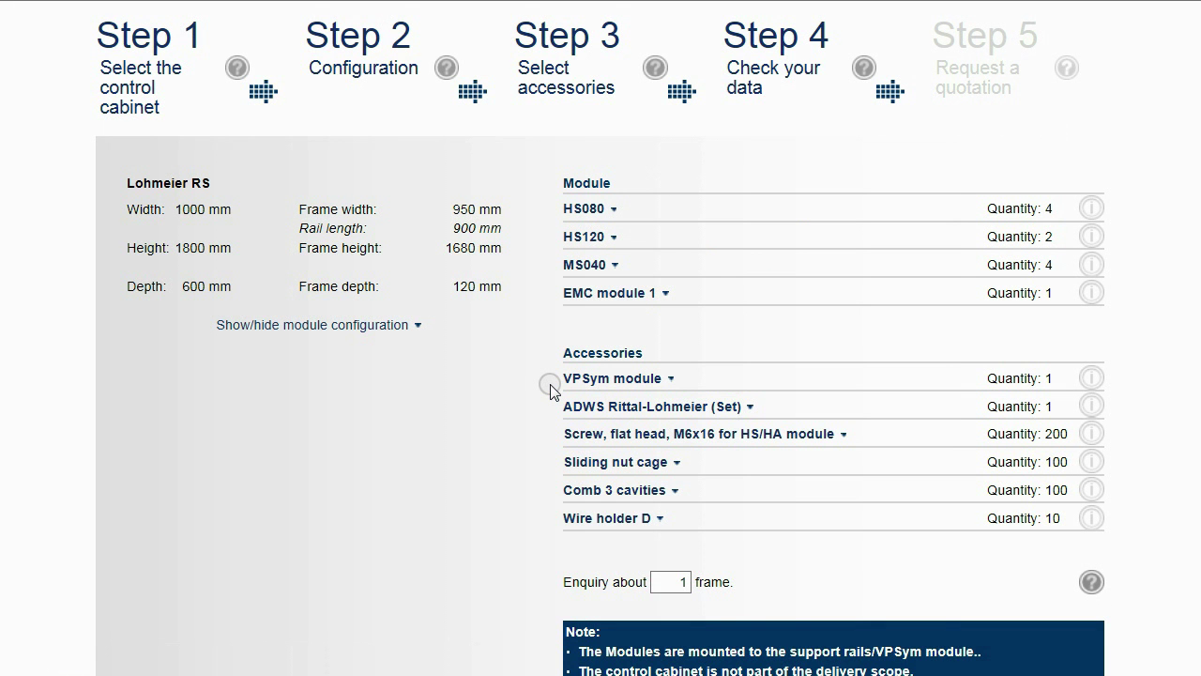
Check the module configuration and the part numbers of the HS080, HS120 and VPSym modules in the summary.
click(418, 325)
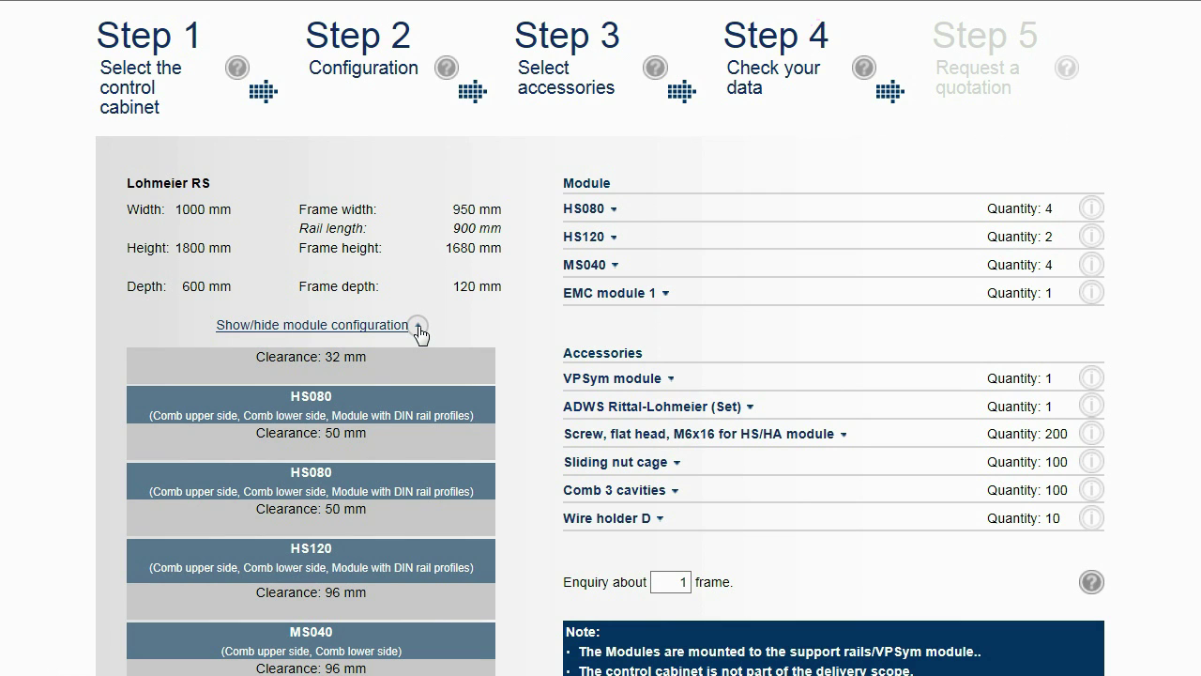
click(419, 328)
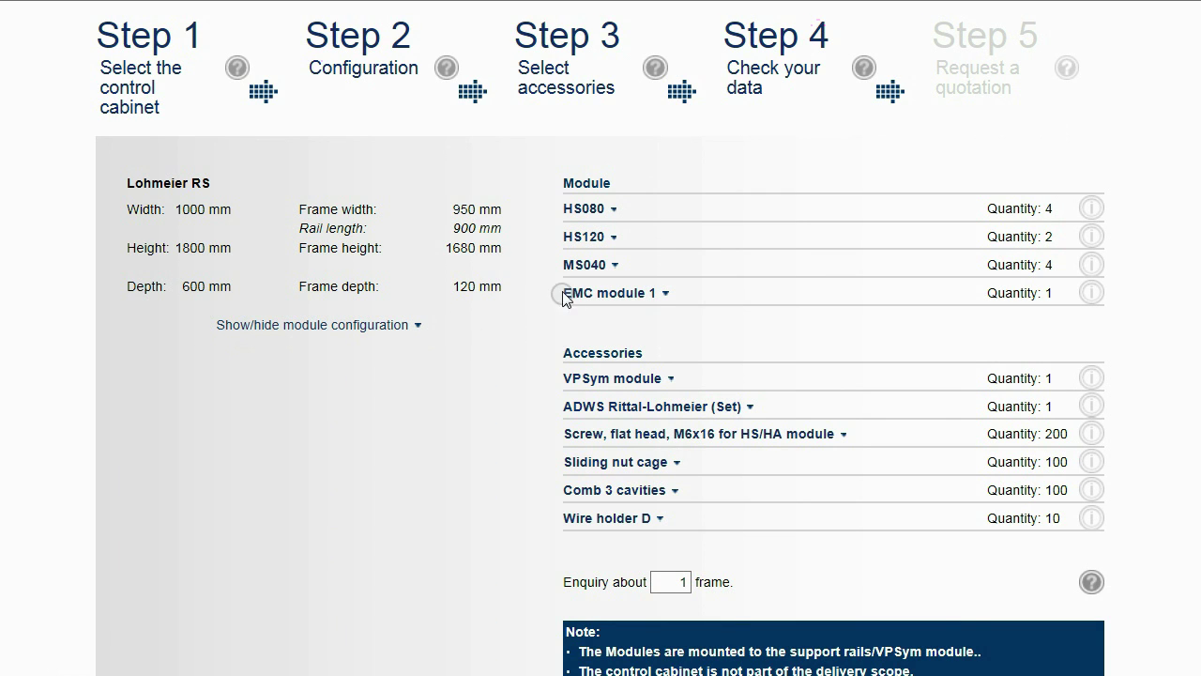
click(615, 208)
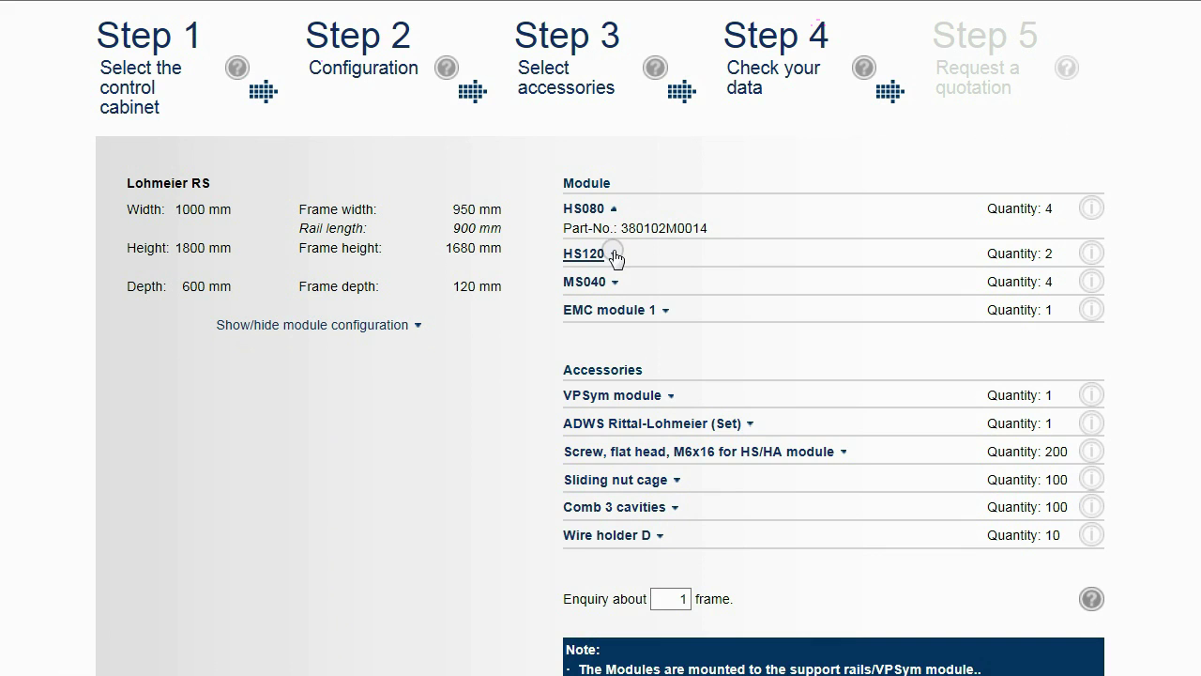
click(614, 253)
click(669, 412)
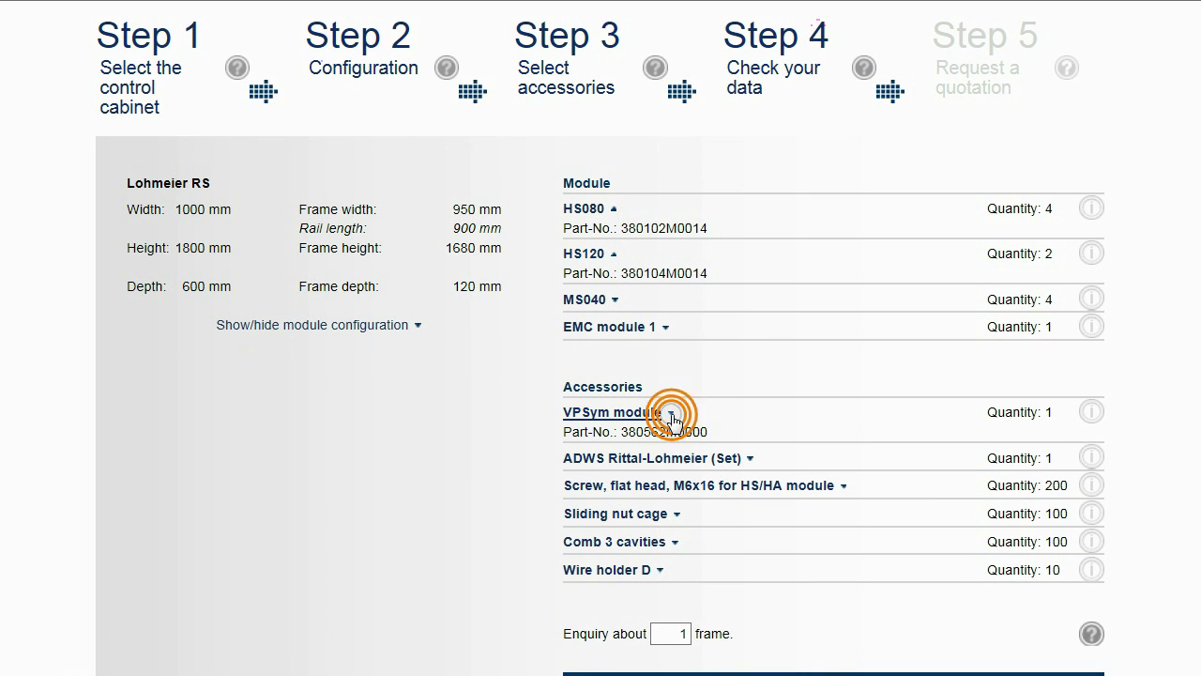
Fill in the company field for a quotation without registration, and view the option for new customers.
scroll(1153, 545, down, 2)
scroll(1152, 545, down, 7)
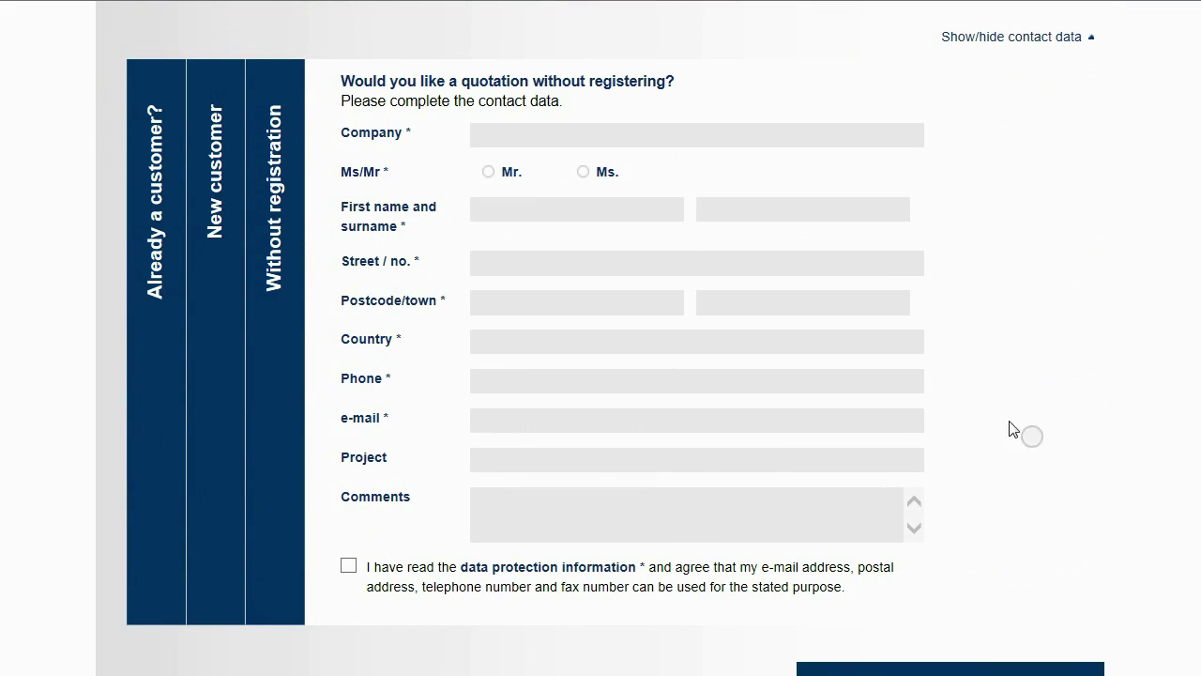
click(550, 135)
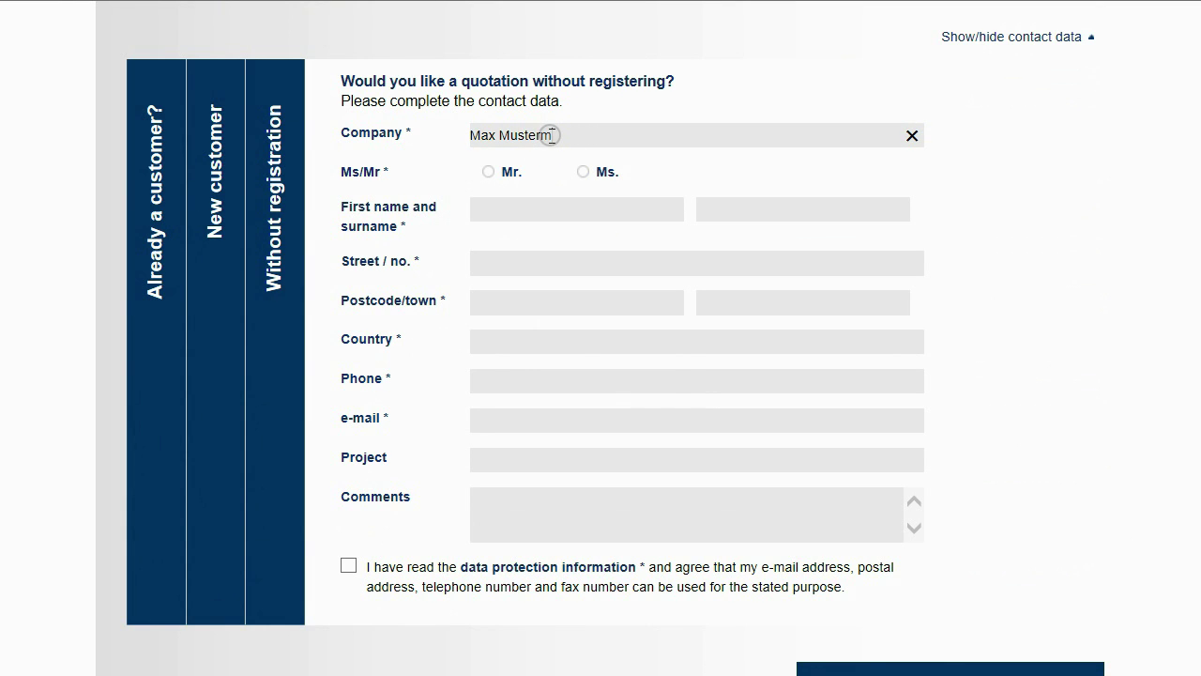
text(Max Mustermann)
click(218, 226)
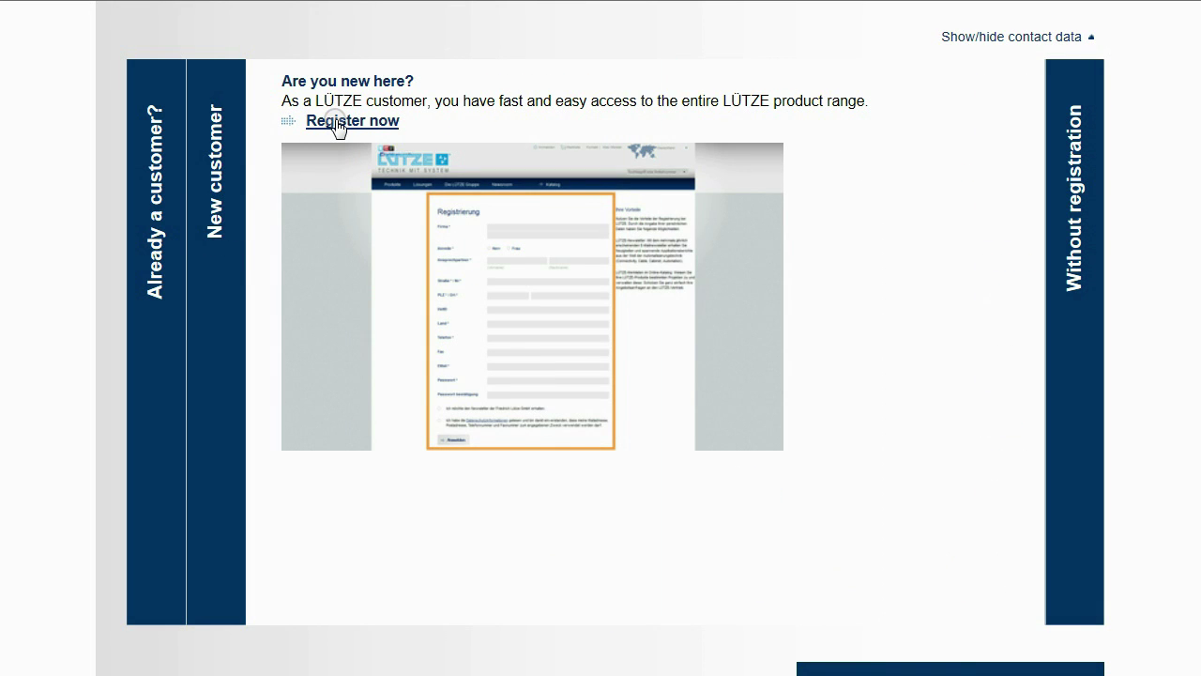
Log in as an existing customer with the user name and account password.
click(161, 232)
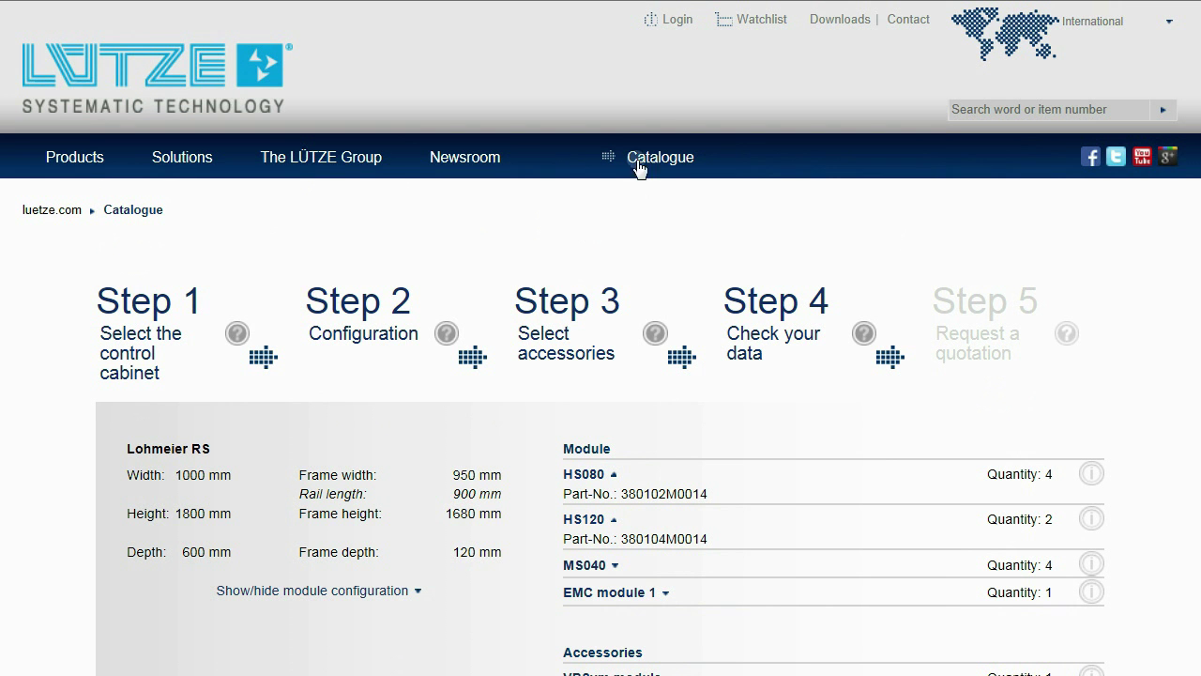
click(674, 21)
click(436, 131)
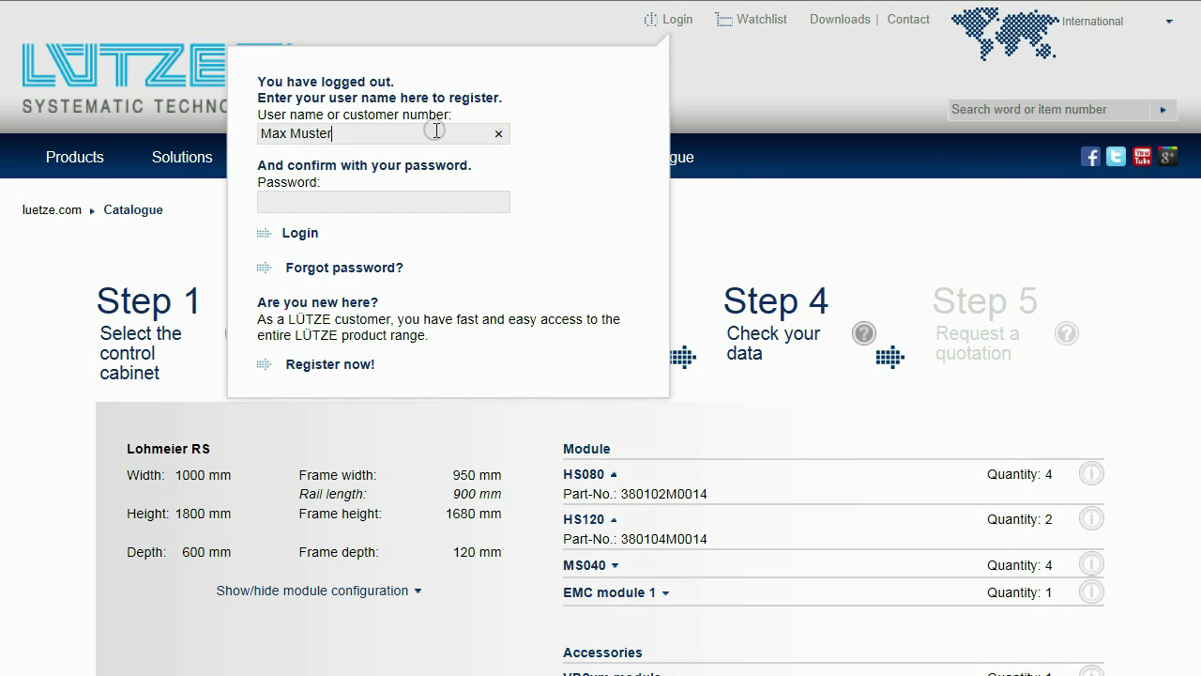
click(378, 199)
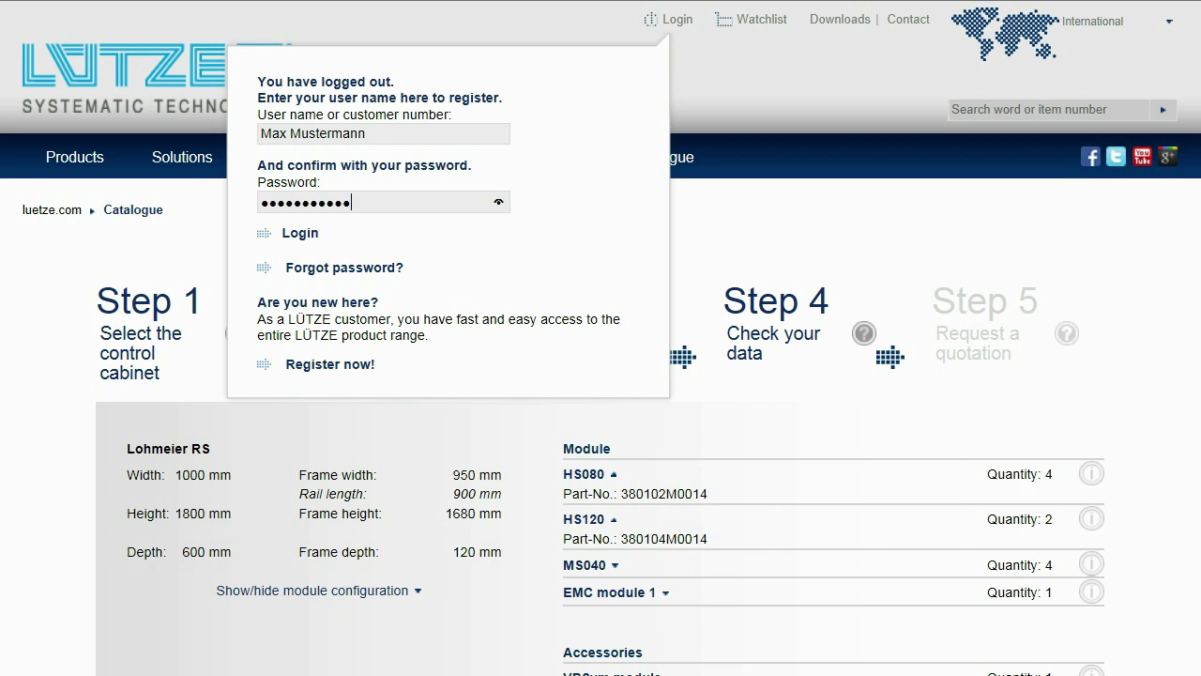
key(Return)
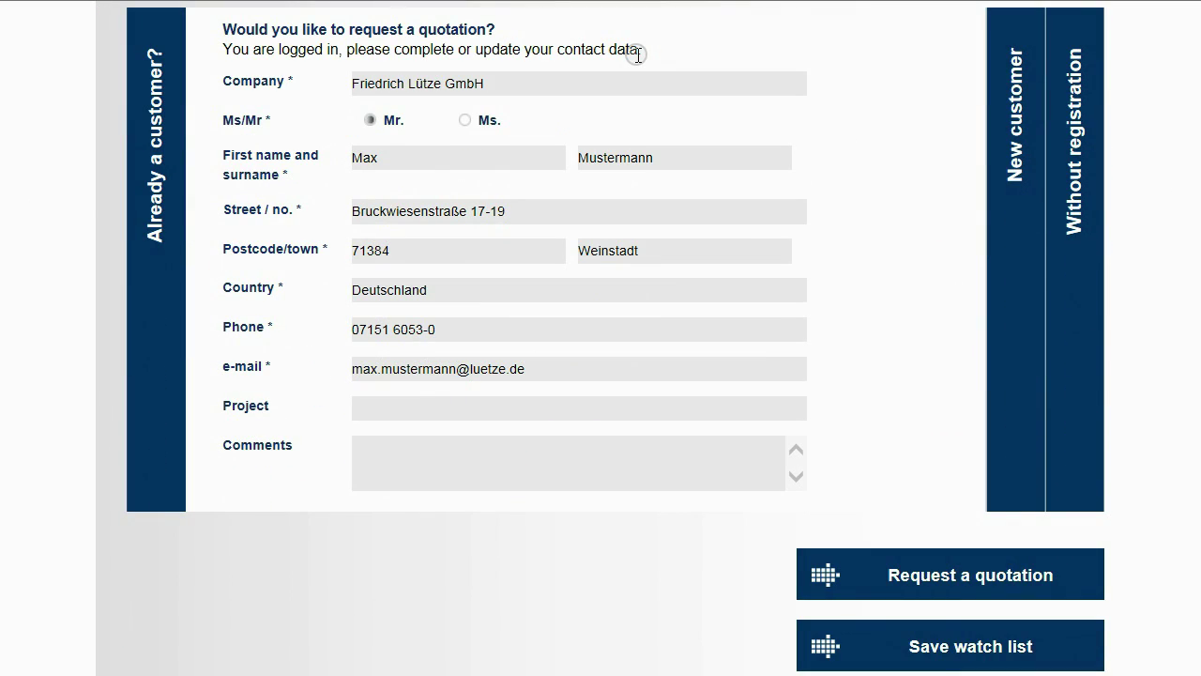
Enter "1245 Cabinet" as the project and "Maschine room" as the comment in the quotation request.
click(398, 406)
text(1245)
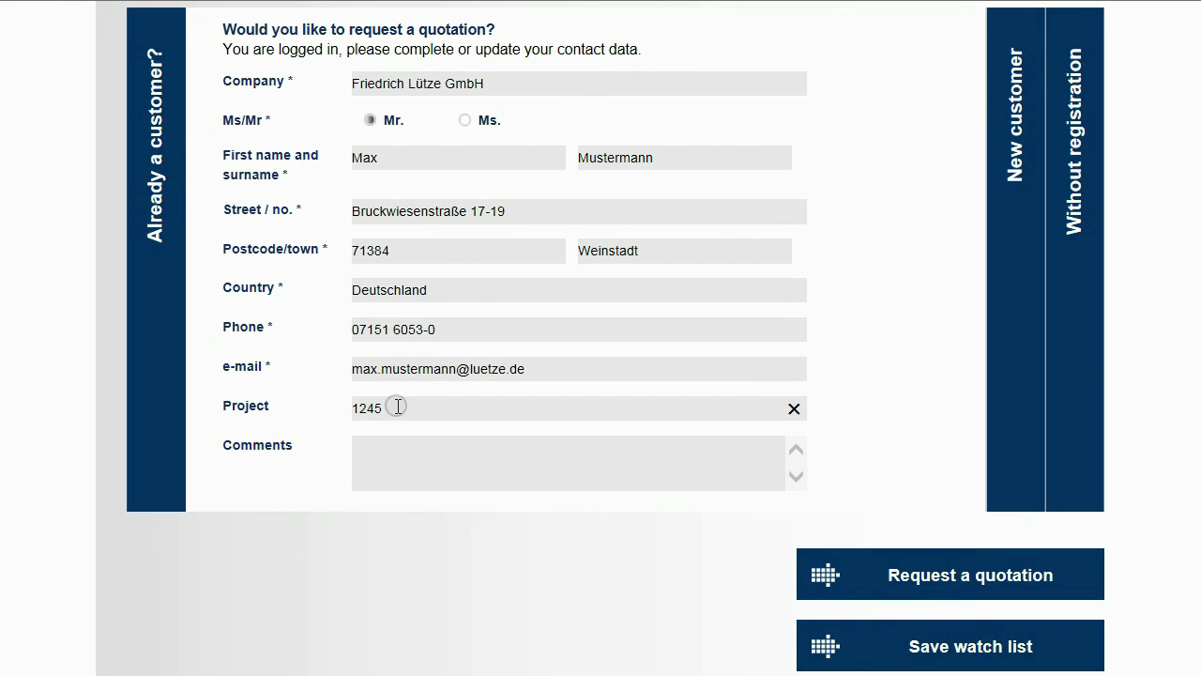
text( Cabinet)
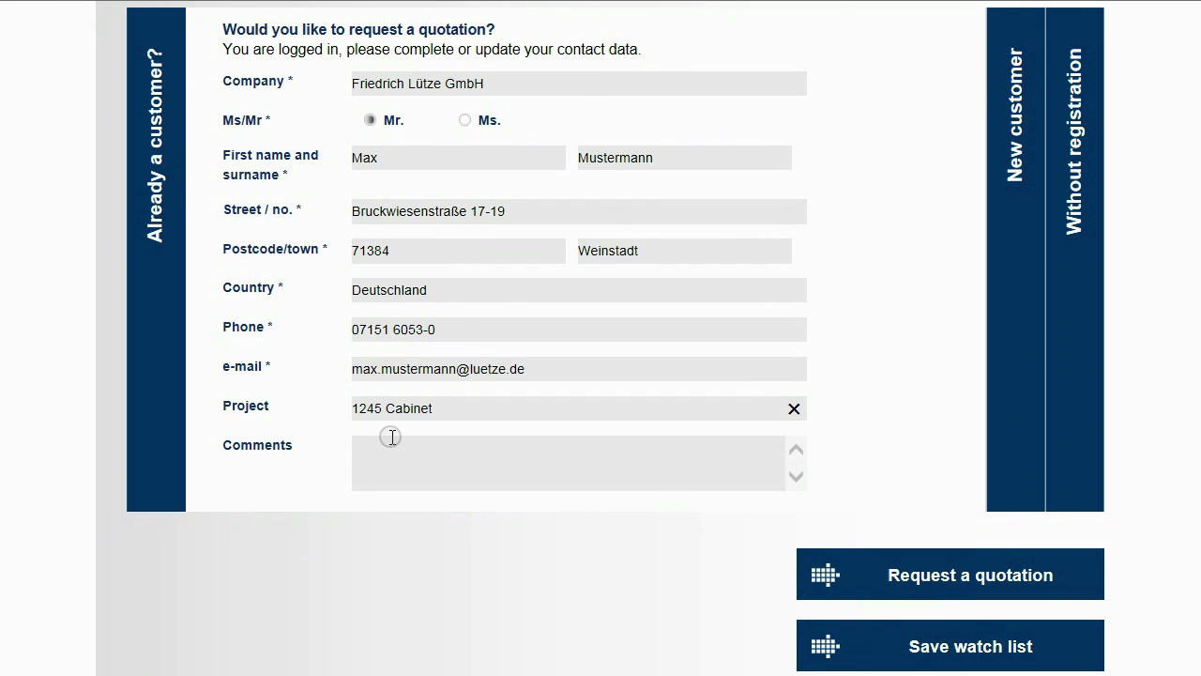
click(392, 446)
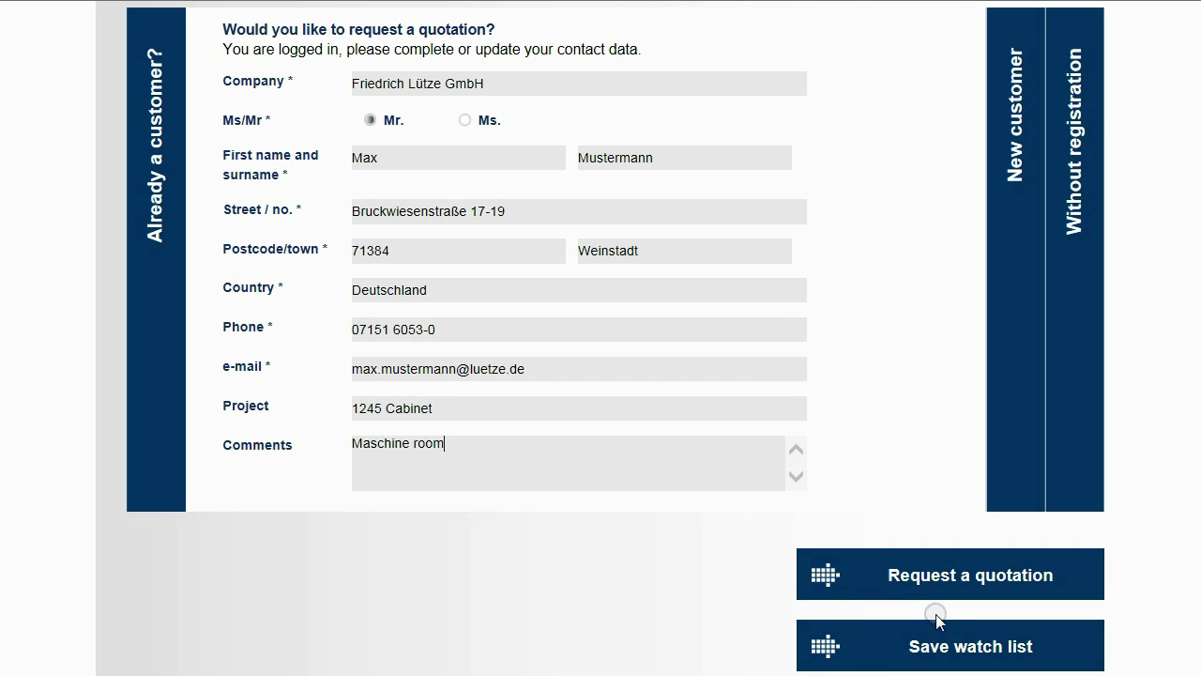
Request the quotation and view the frame drawing in the LSC configuration document.
click(943, 648)
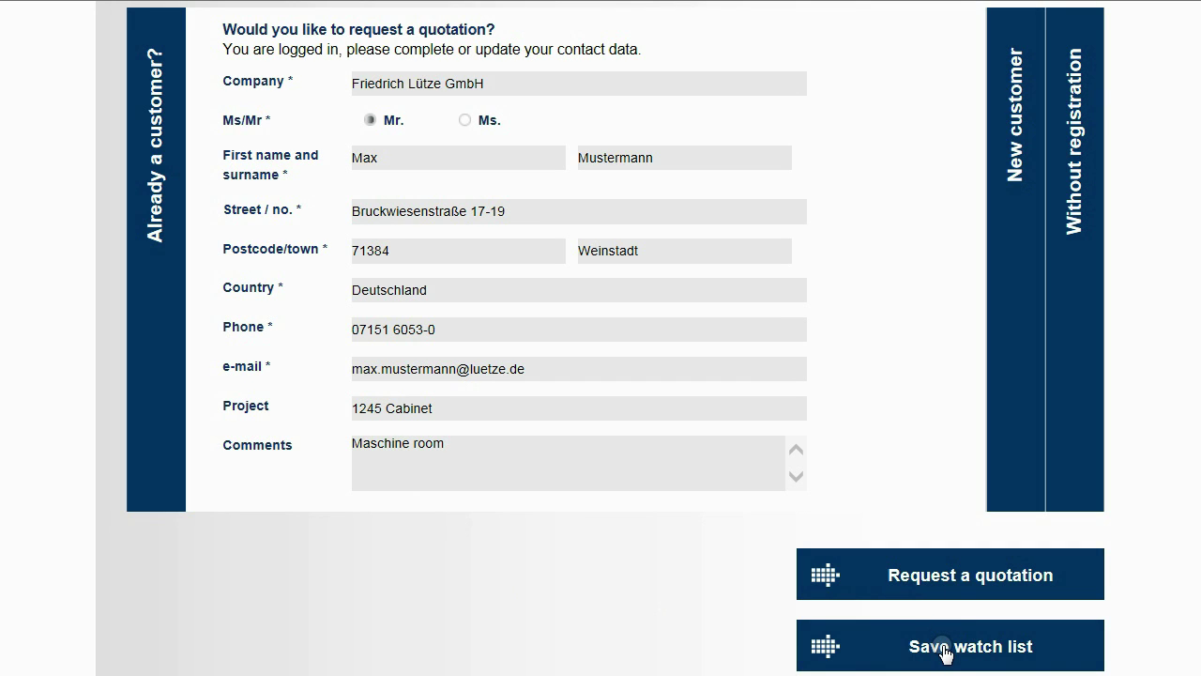
click(936, 580)
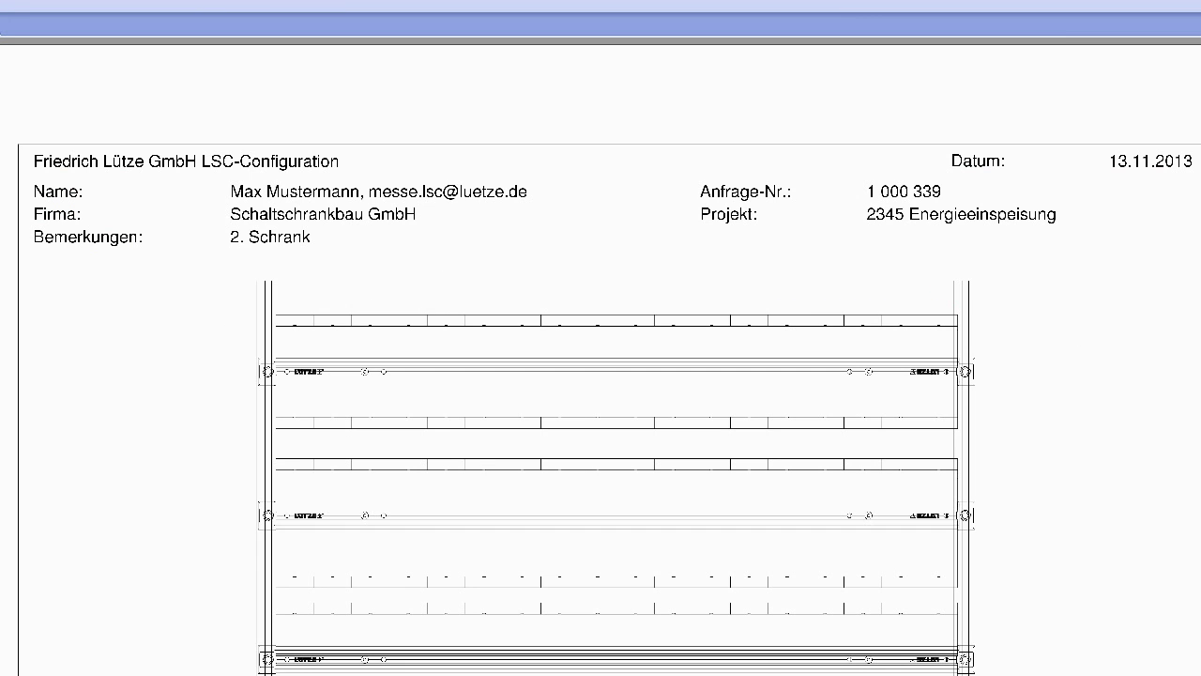
scroll(1027, 501, down, 2)
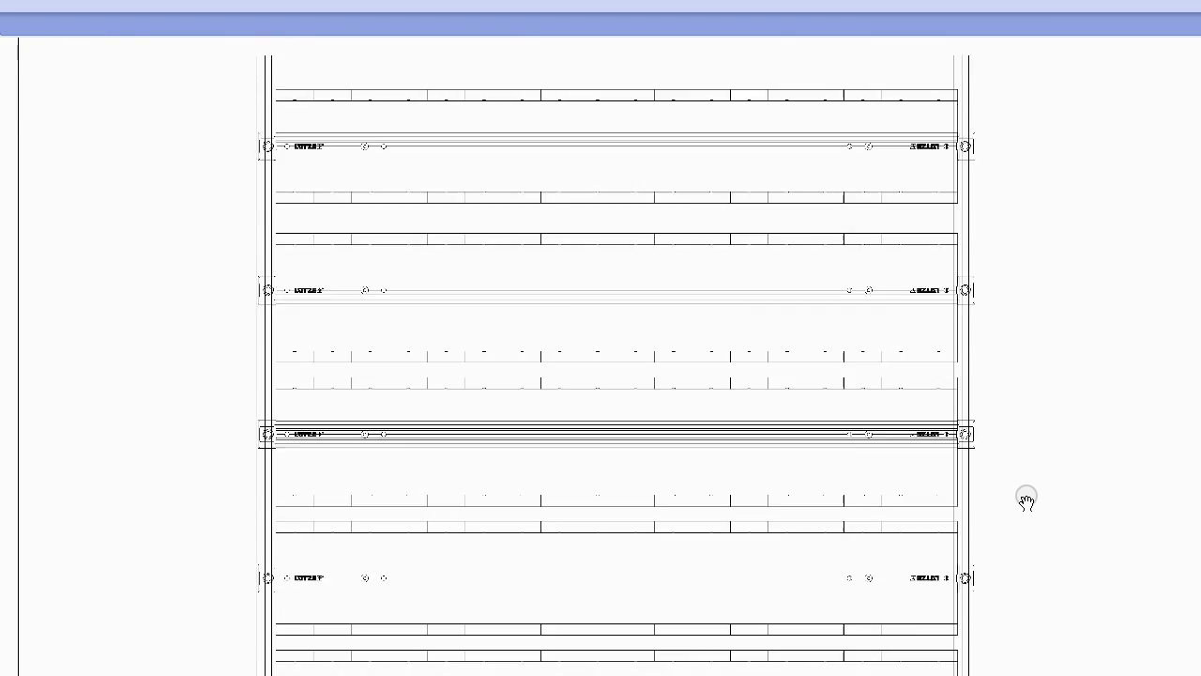
Examine the lower wiring rows of the frame drawing in the LSC configuration document.
scroll(1026, 500, down, 10)
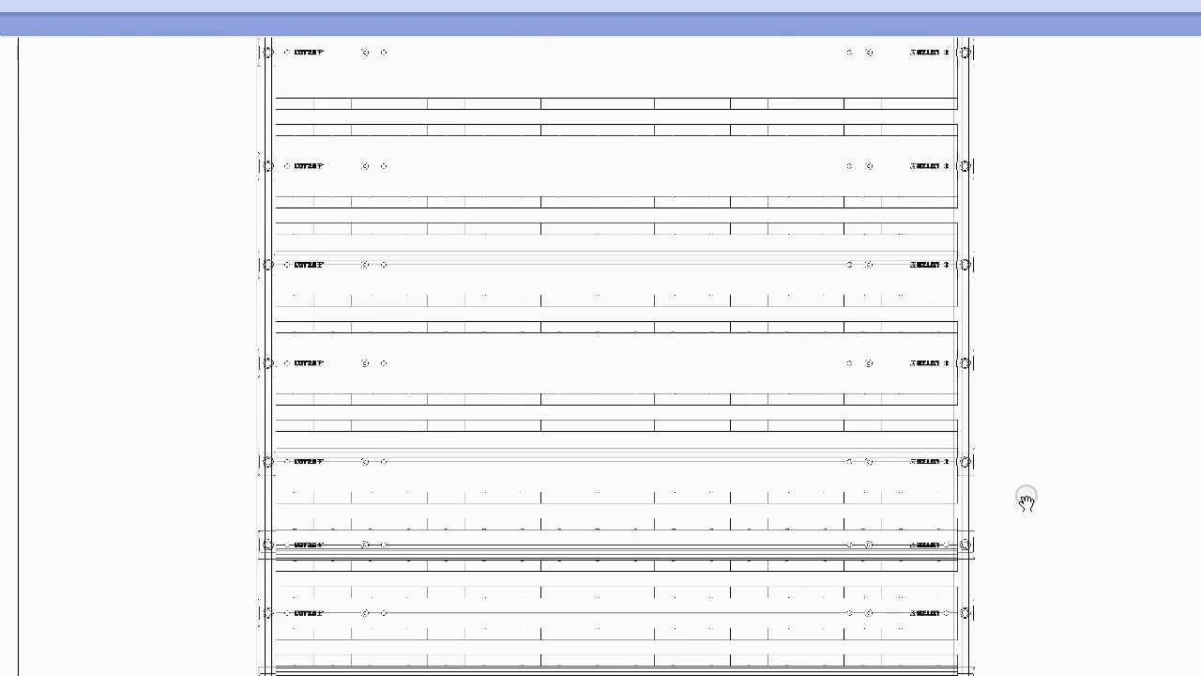
scroll(1026, 500, down, 5)
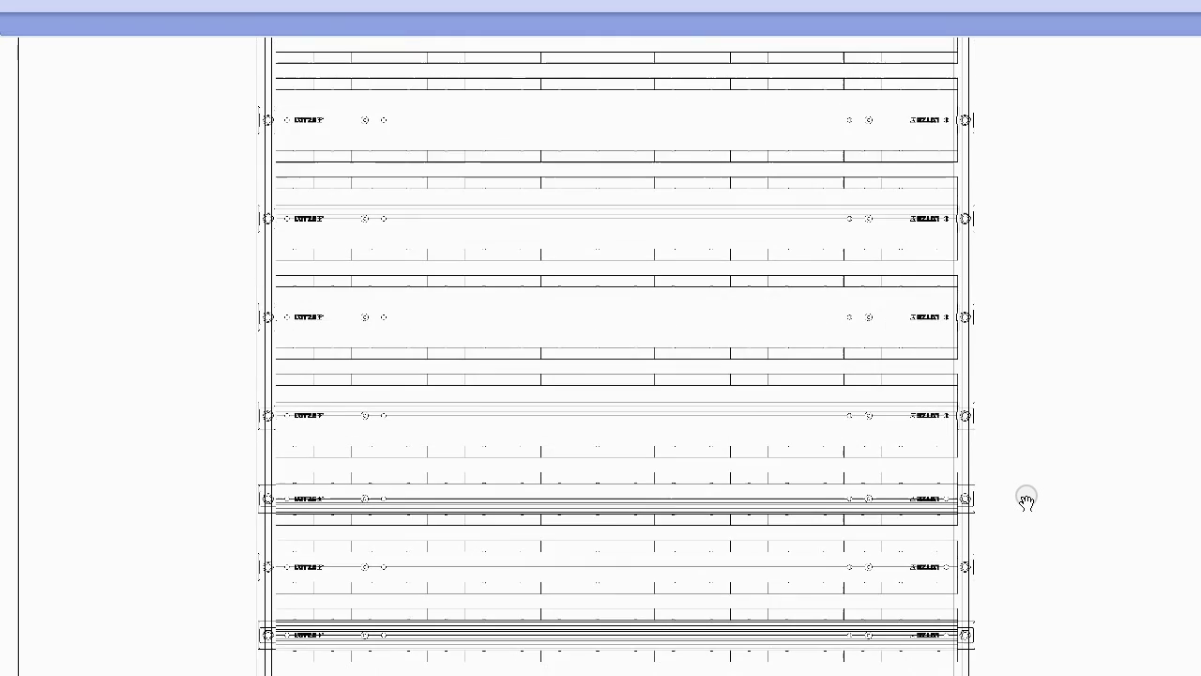
scroll(1026, 500, up, 10)
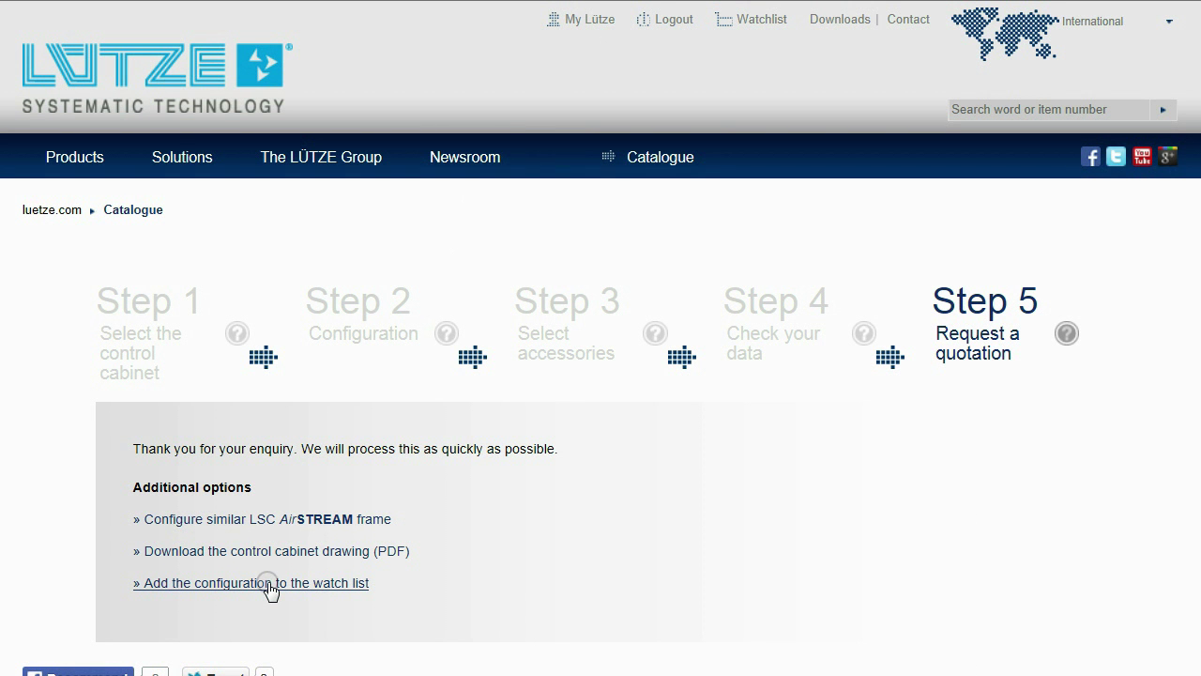
Add the configuration to the watch list and save the list under the name "Watchlist 09.07.2014".
click(269, 582)
click(761, 21)
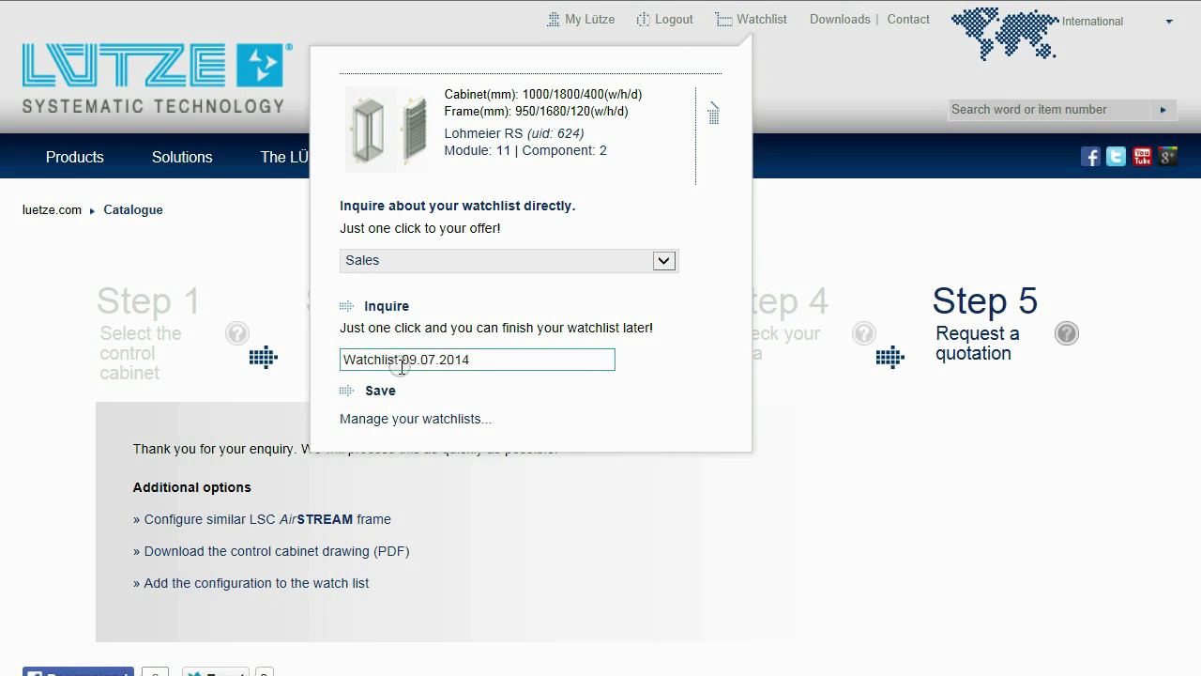
click(391, 394)
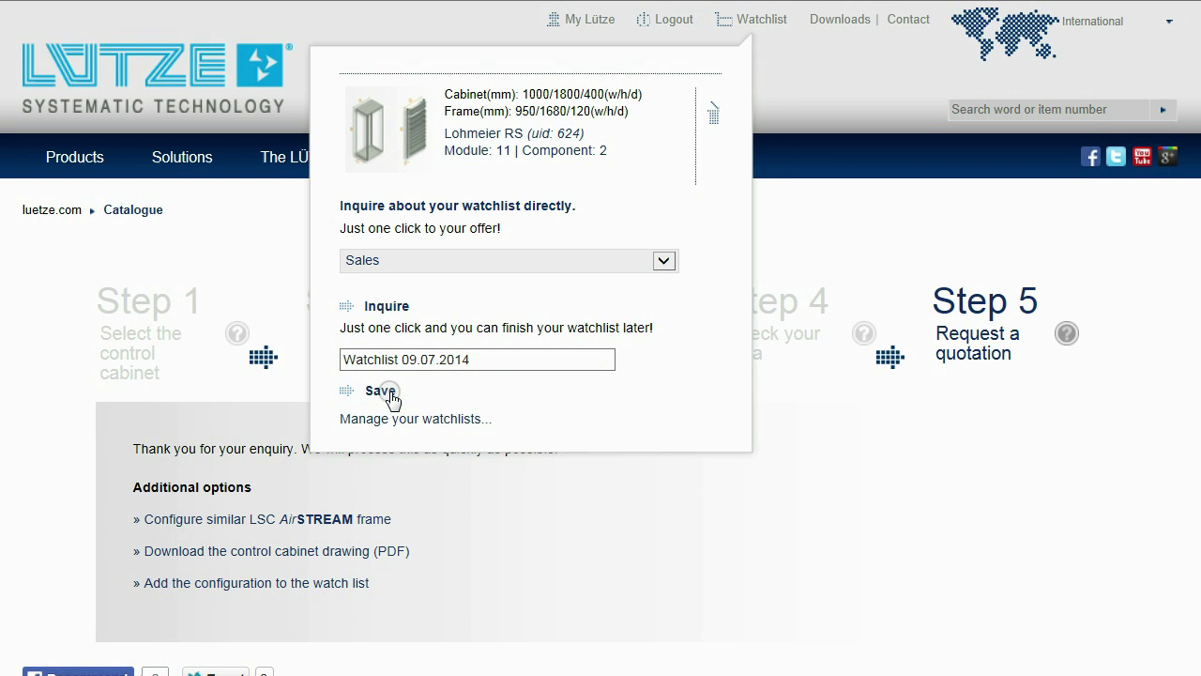
click(390, 394)
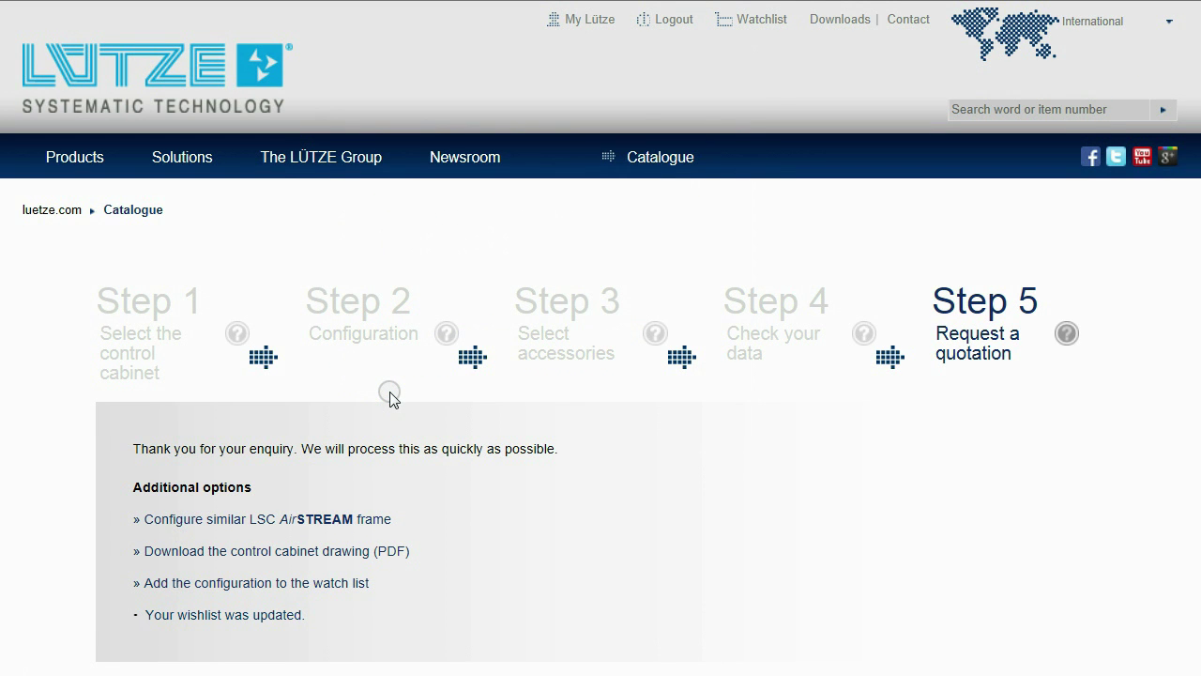